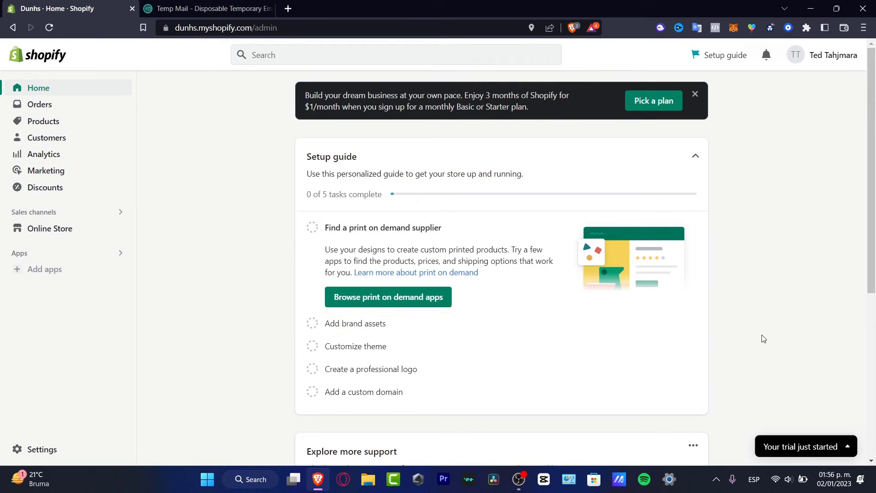
Google 'dsers' in a new browser tab, then go back to the Shopify admin home.
click(288, 9)
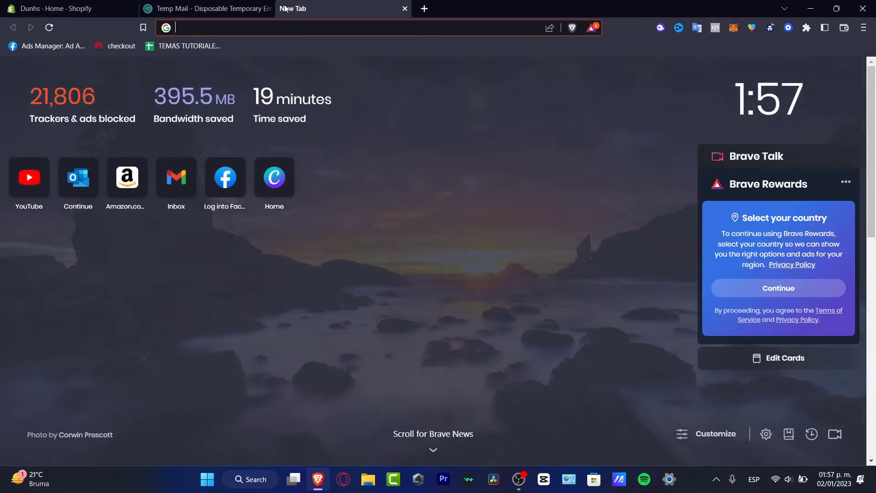
text(dsers)
key(Return)
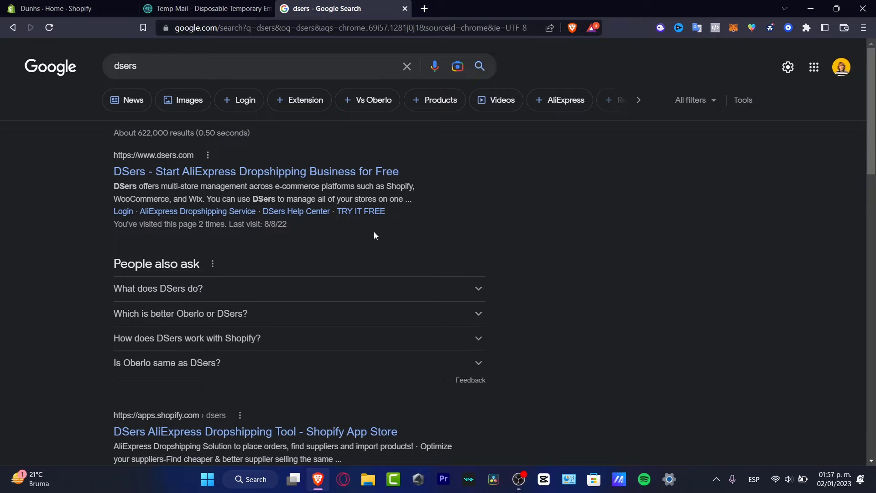
click(85, 6)
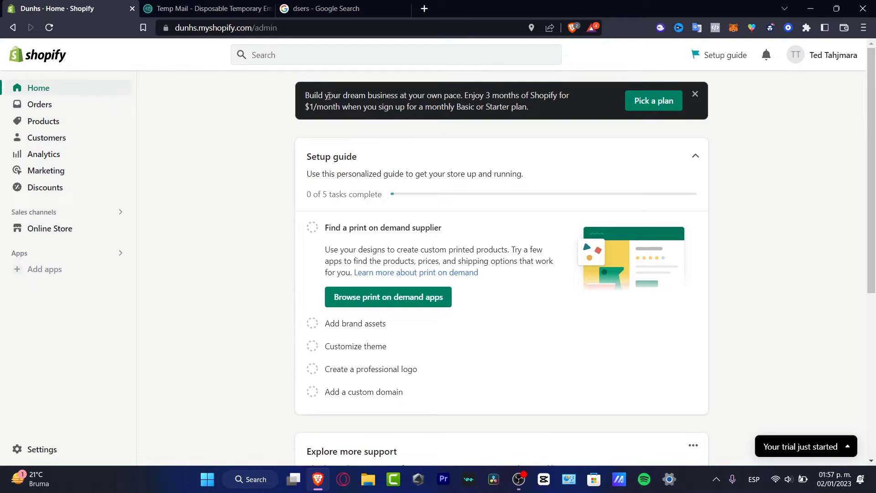
Add DSers-AliExpress Dropshipping from Online Store's 'Picked for you' recommended apps.
click(48, 233)
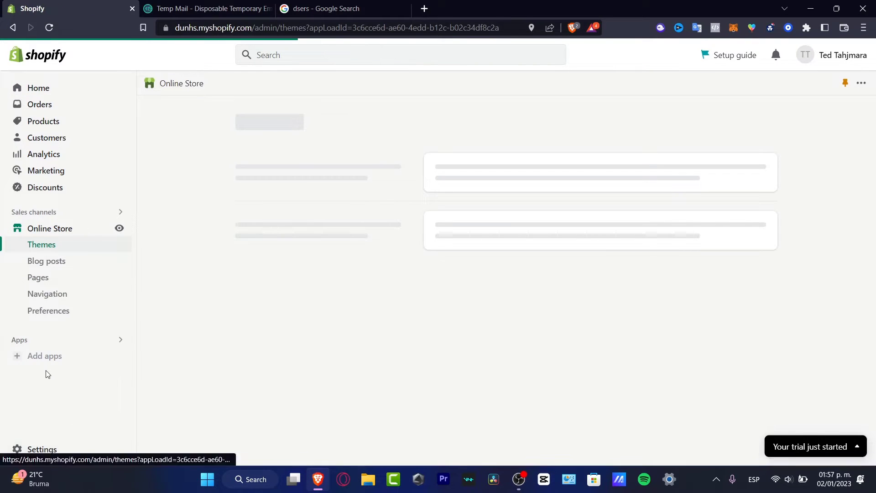
click(58, 358)
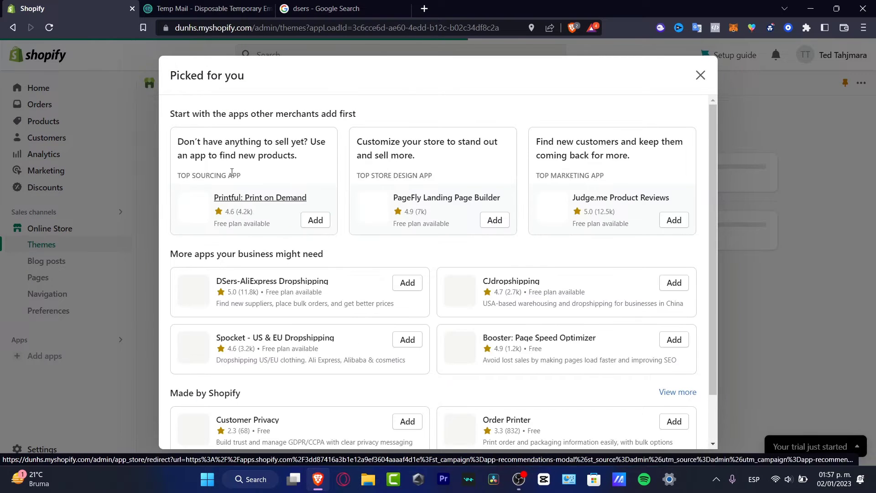
scroll(483, 269, down, 2)
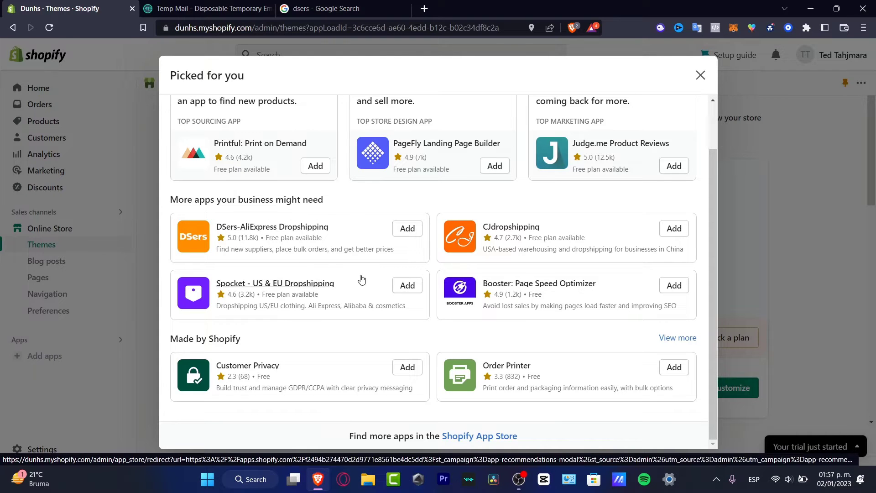
click(301, 232)
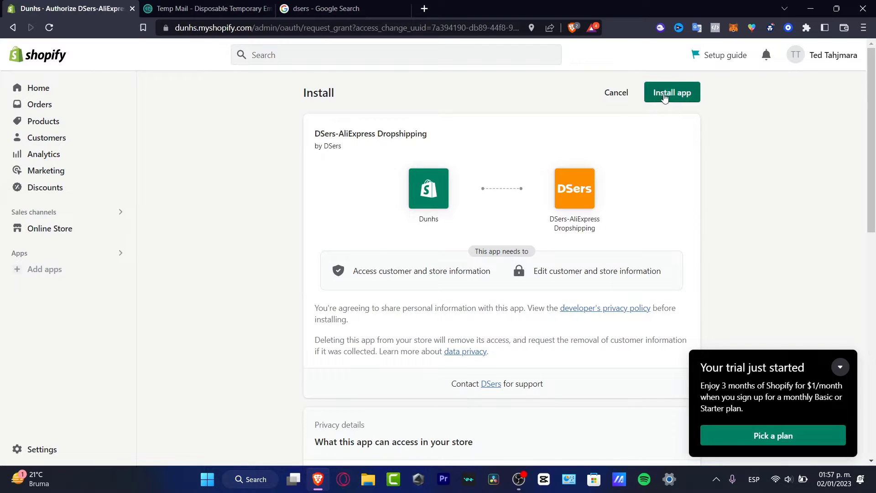
Install the DSers app, dismiss the notification prompt, and choose the free Basic plan.
click(669, 95)
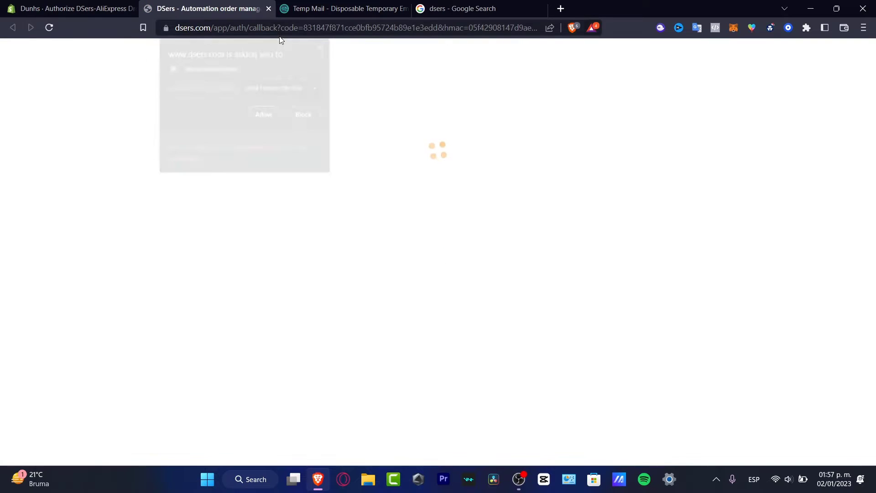
click(325, 44)
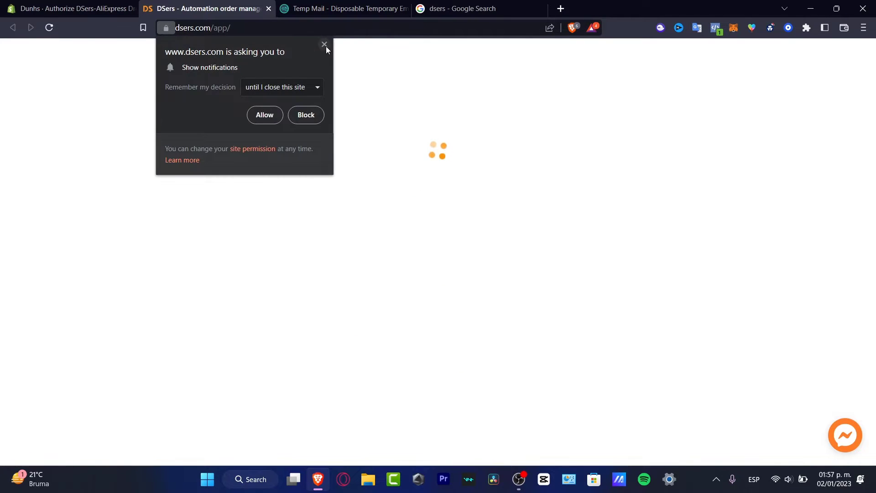
click(324, 44)
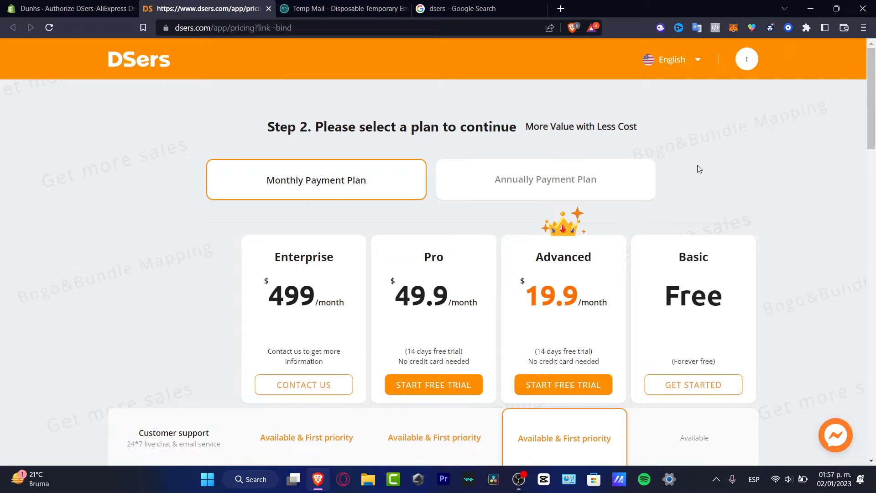
scroll(792, 331, down, 3)
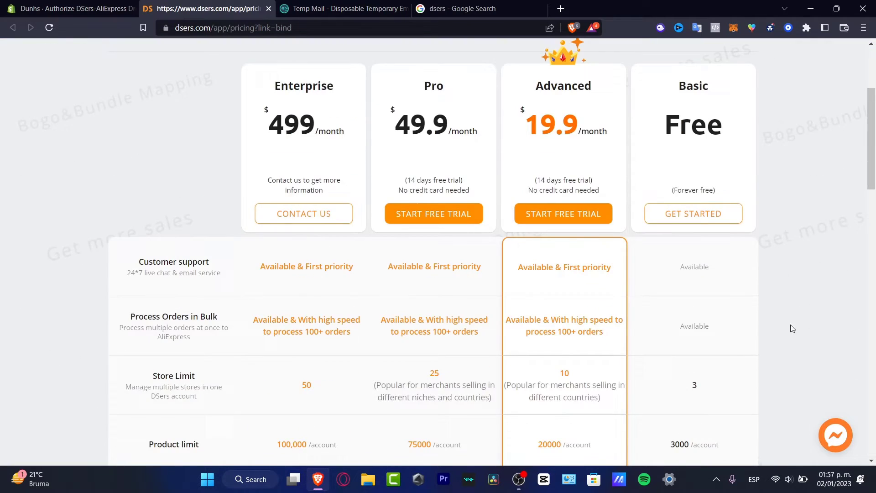
click(693, 217)
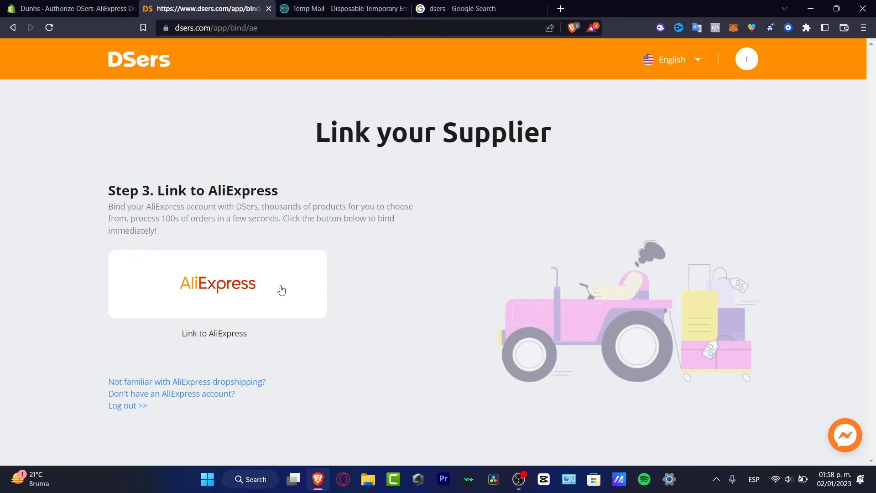
Start linking an AliExpress account from DSers's supplier-linking step.
click(68, 8)
click(185, 4)
click(236, 278)
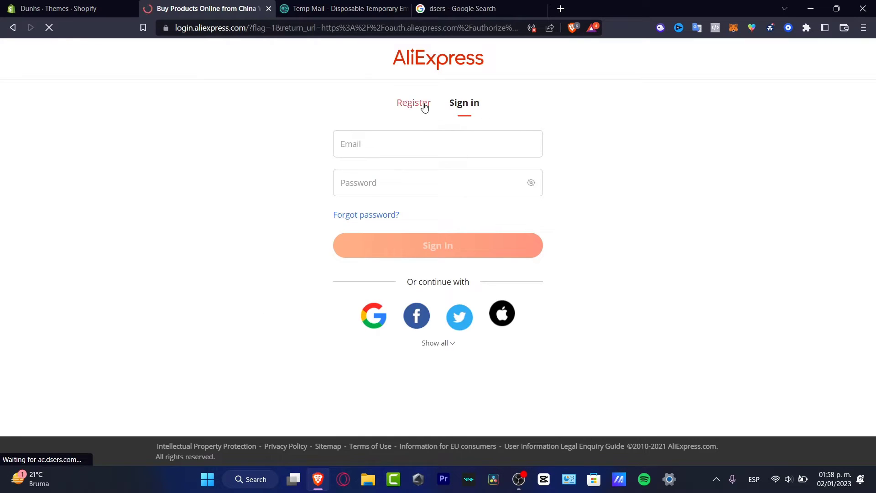
Create a new AliExpress account using the copied Temp Mail address and a password.
click(423, 104)
click(418, 219)
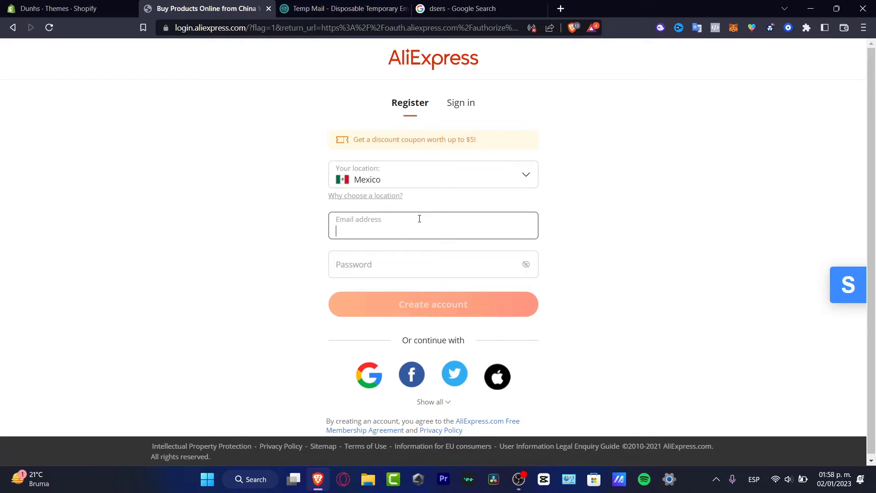
click(347, 9)
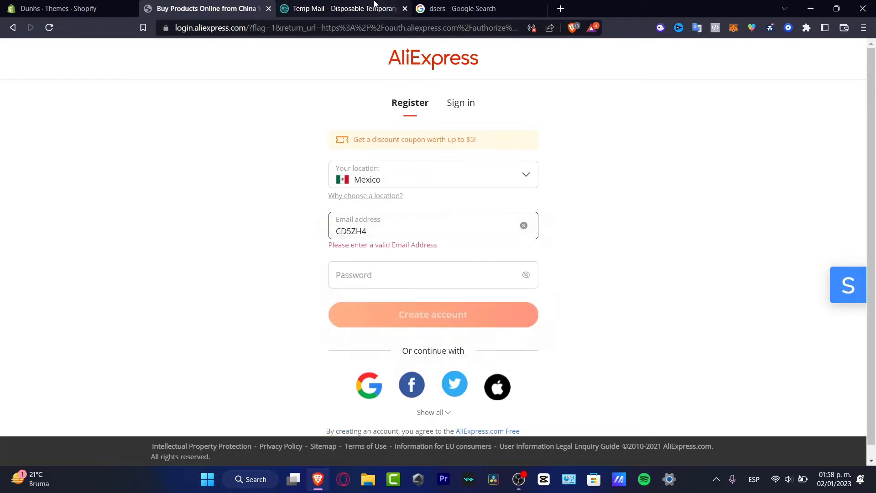
click(551, 155)
key(ctrl+shift+Tab)
double_click(434, 227)
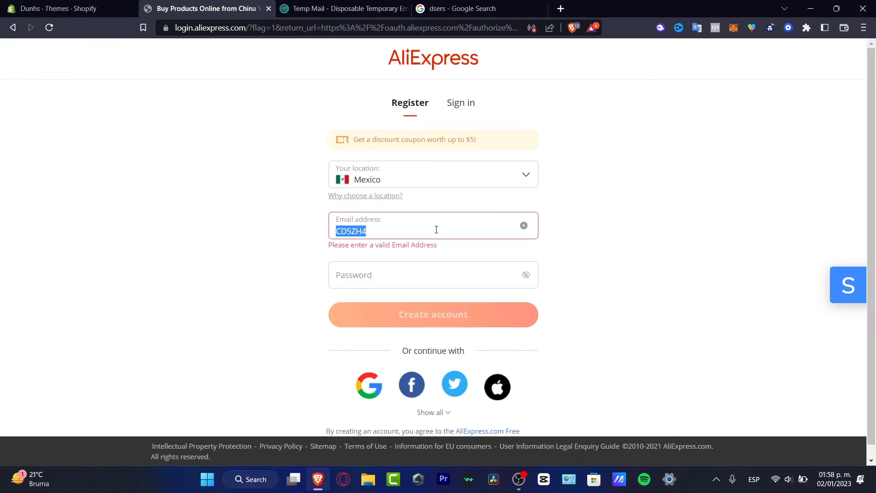
key(ctrl+v)
click(449, 276)
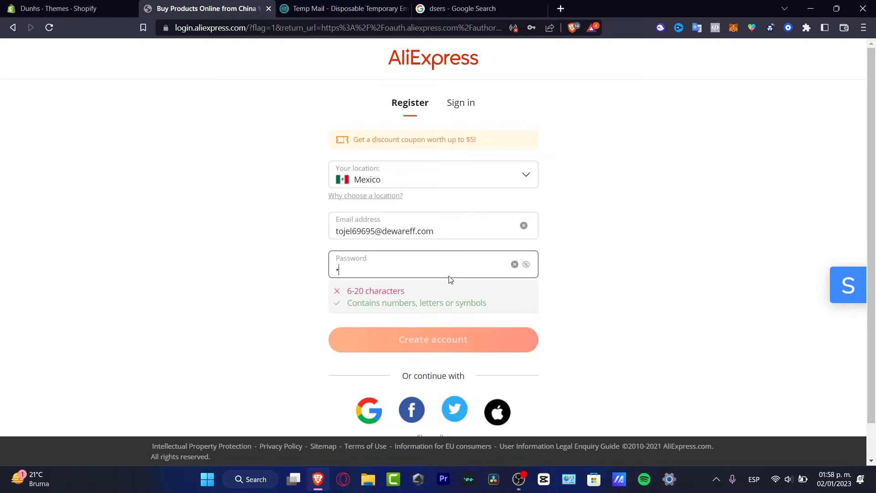
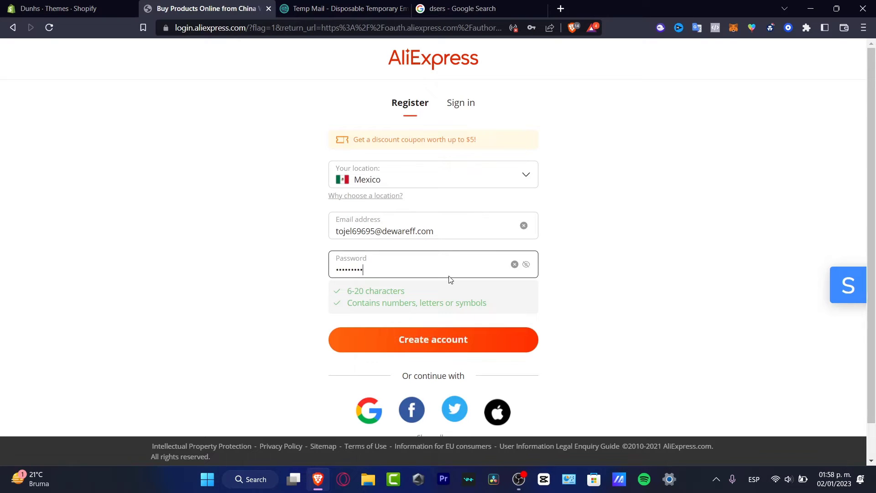
click(436, 347)
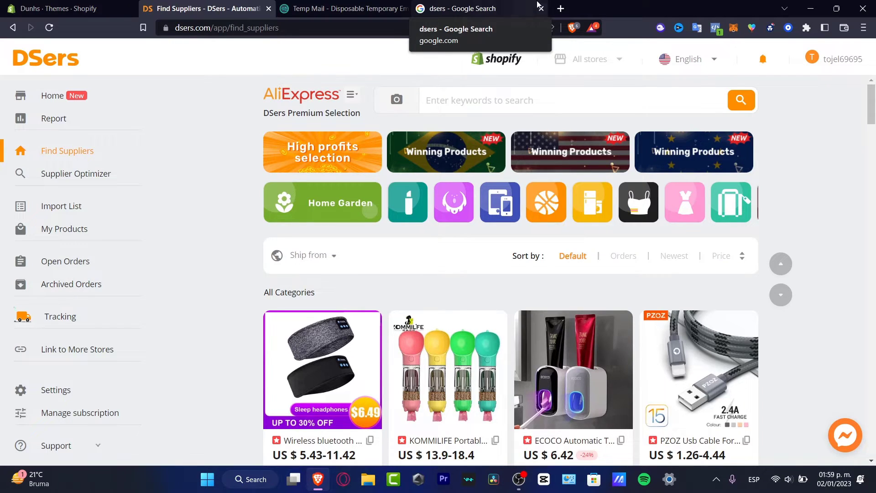
Go to the Shopify admin's Products page, which still lists no products.
click(129, 7)
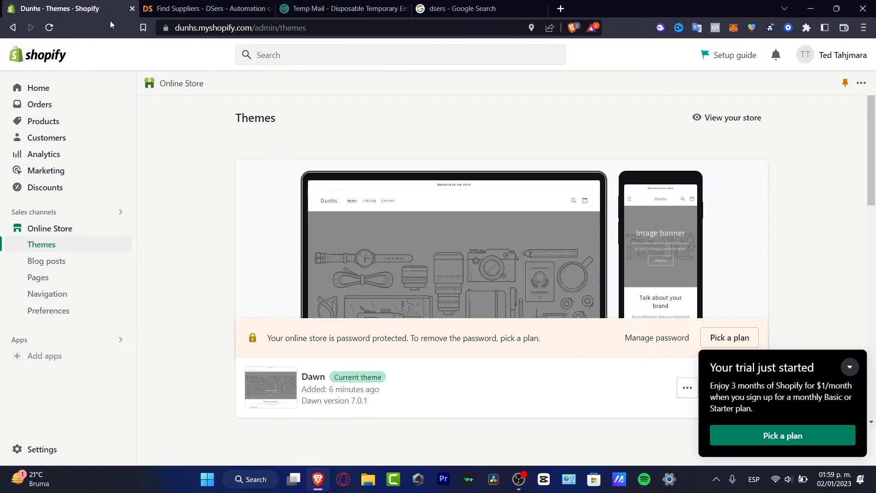
click(53, 123)
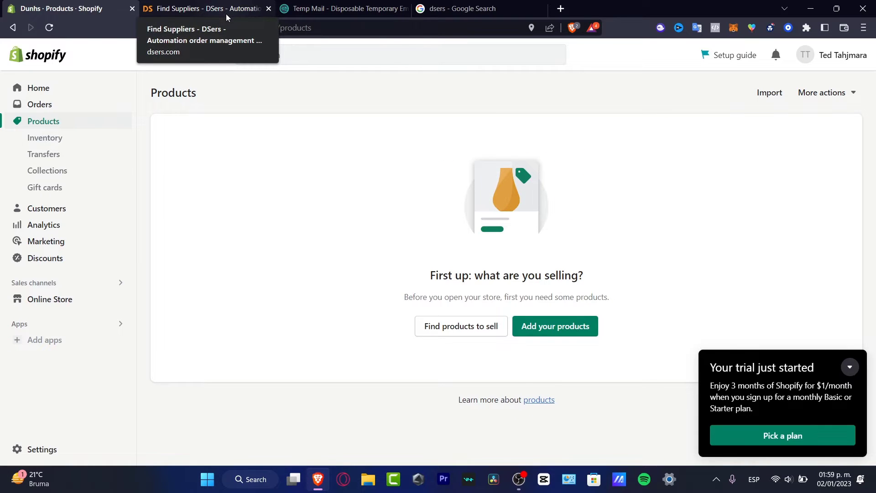
Import the PZOZ USB cable, ECOCO dispenser and KOMMILIFE bottle, then view the Import List.
click(226, 13)
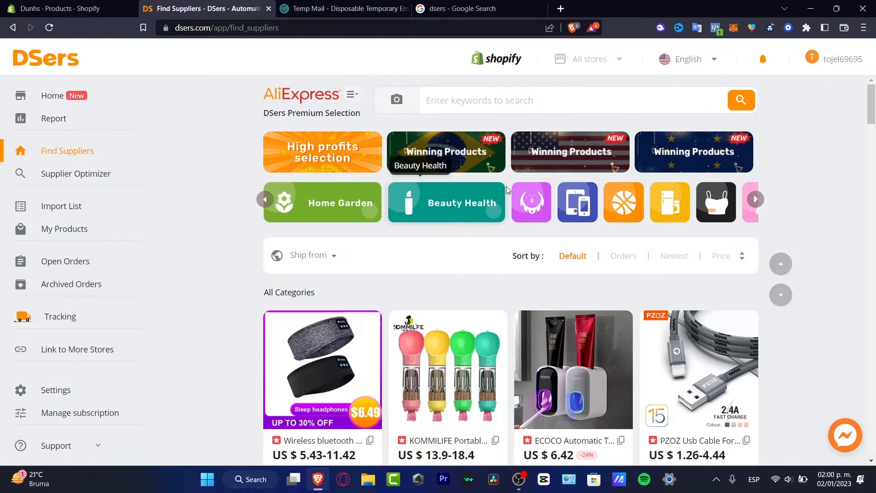
scroll(502, 251, down, 4)
mouse_move(716, 267)
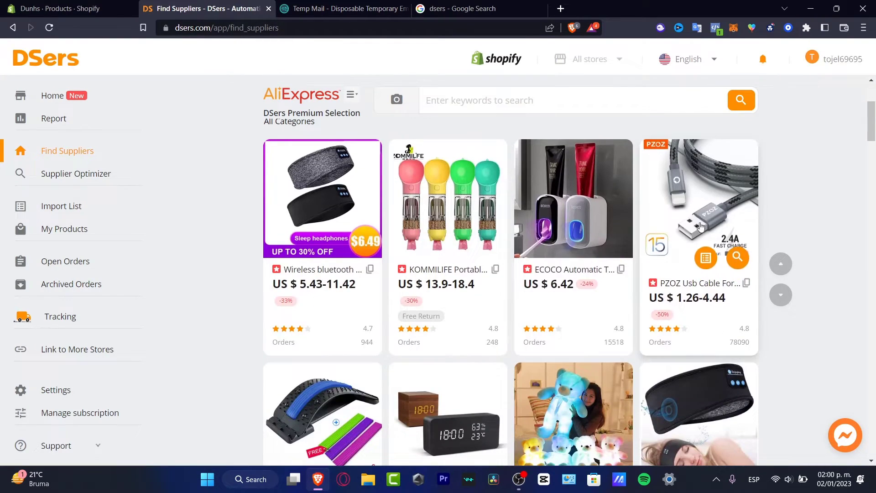
click(707, 258)
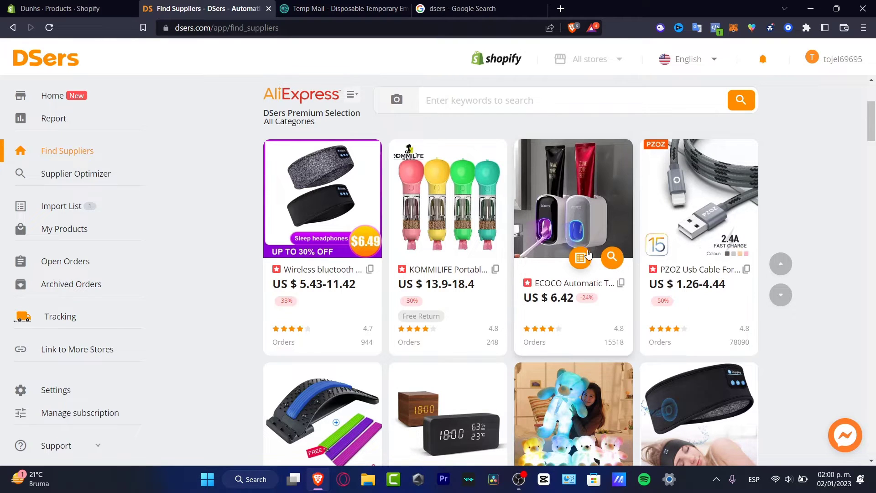
click(581, 256)
click(455, 259)
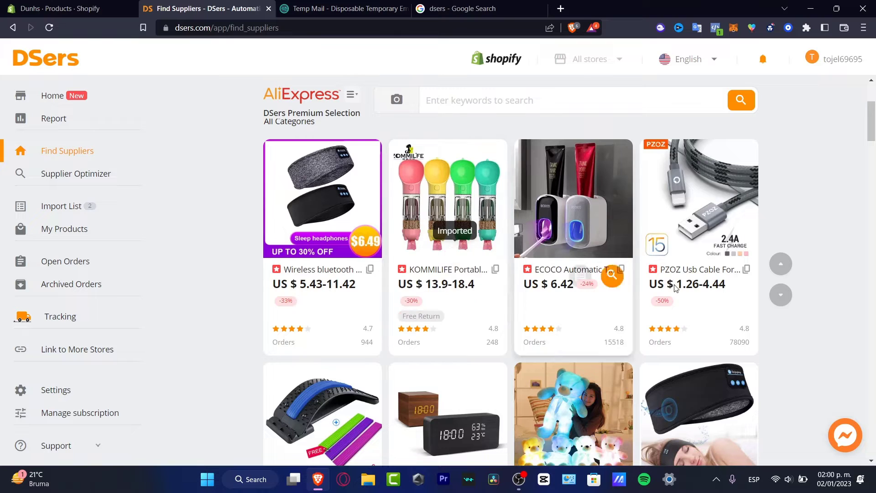
click(61, 207)
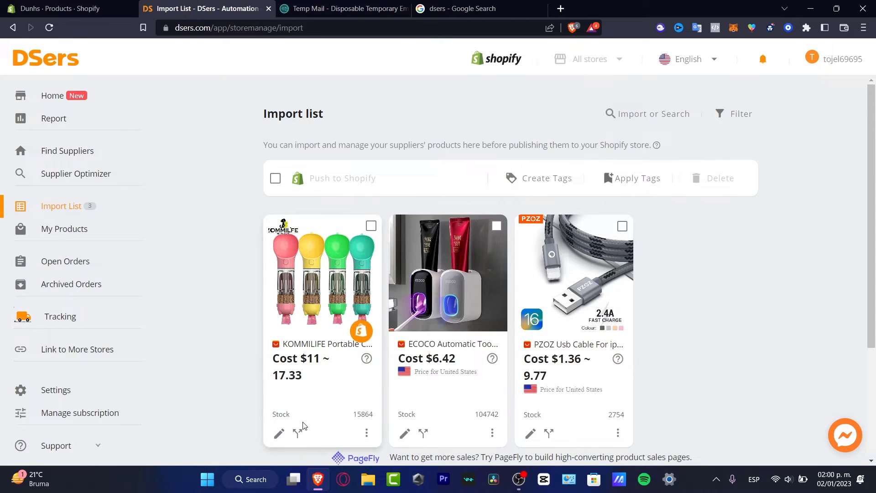
Trim the end of the KOMMILIFE product's title and save it.
click(279, 435)
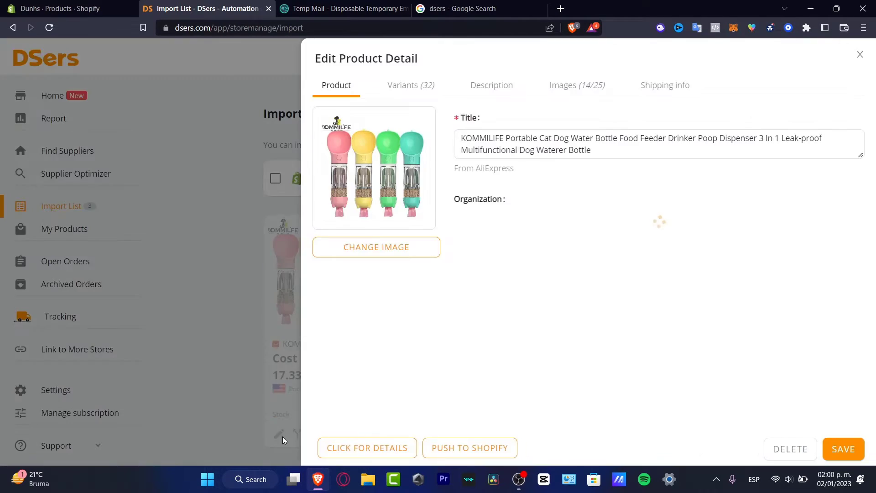
drag(591, 151, 665, 133)
key(BackSpace)
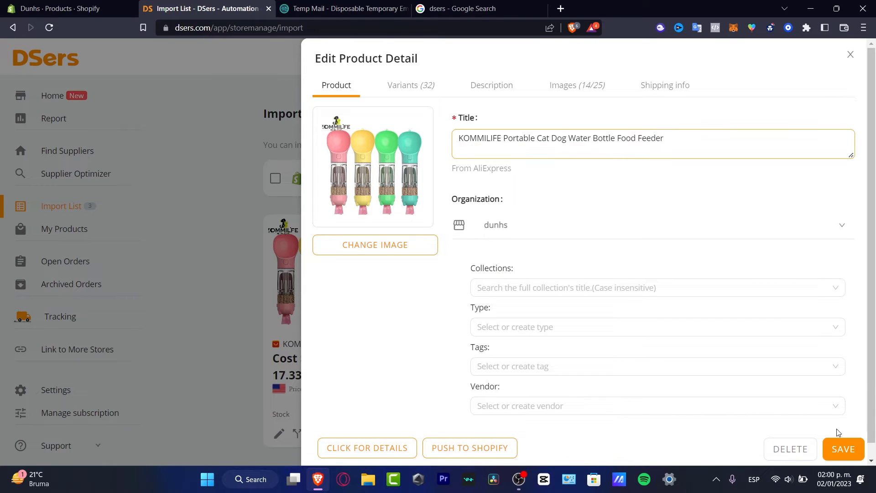
click(841, 447)
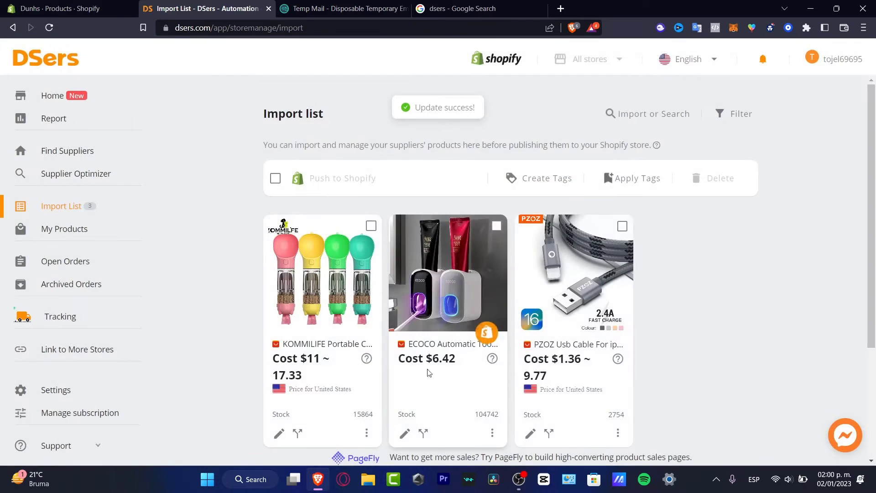
Trim the end of the ECOCO dispenser's title and save it.
click(405, 432)
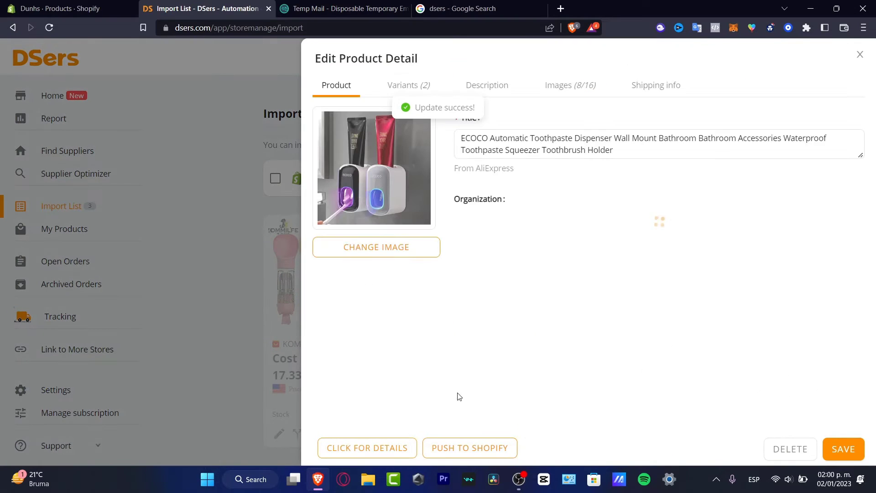
drag(637, 138, 721, 139)
click(730, 146)
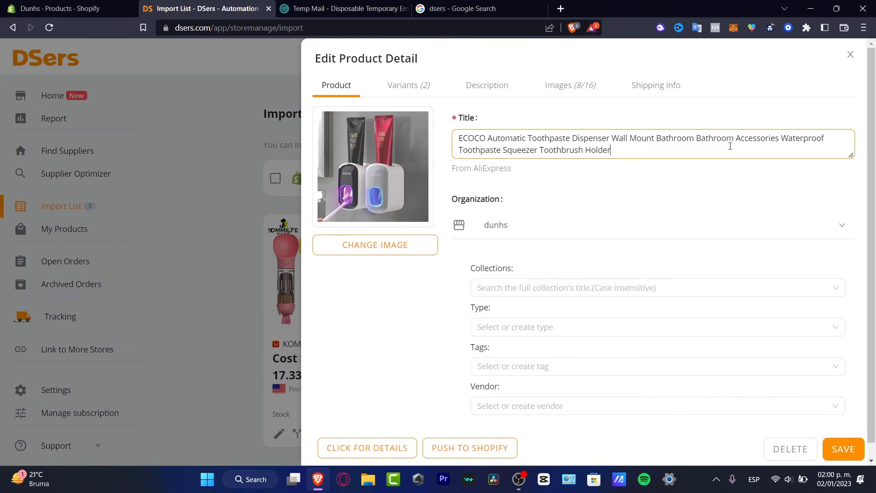
shift+click(735, 138)
key(BackSpace)
click(839, 454)
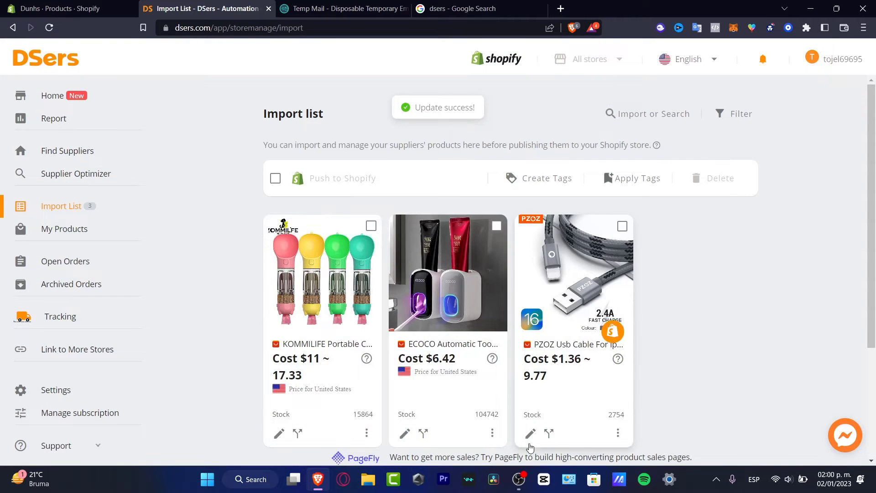
Trim the end of the PZOZ cable's title and save it.
click(530, 434)
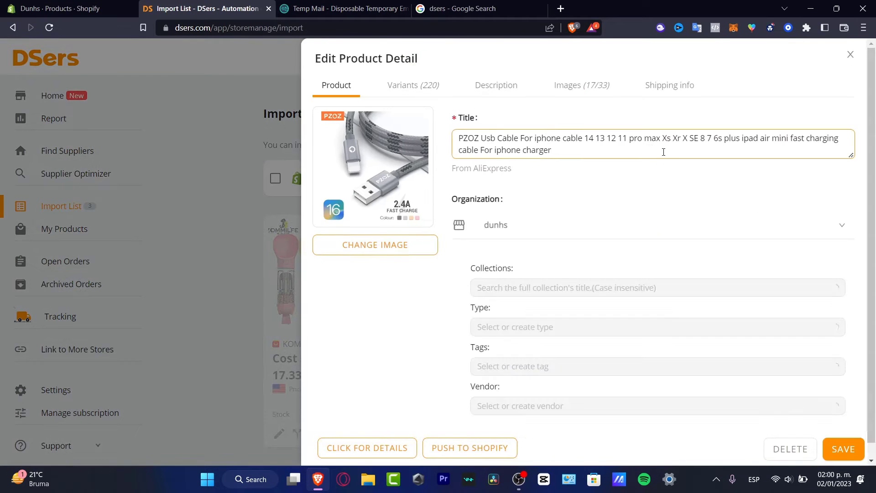
drag(663, 152, 730, 139)
key(BackSpace)
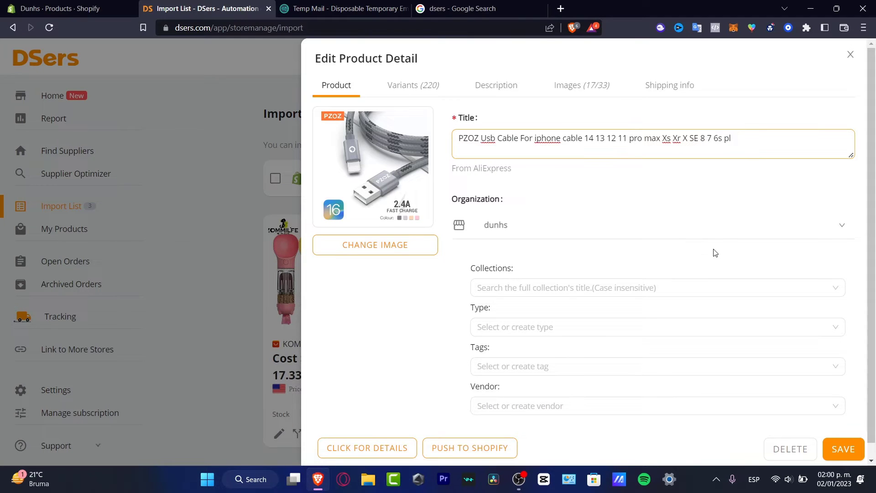
click(841, 450)
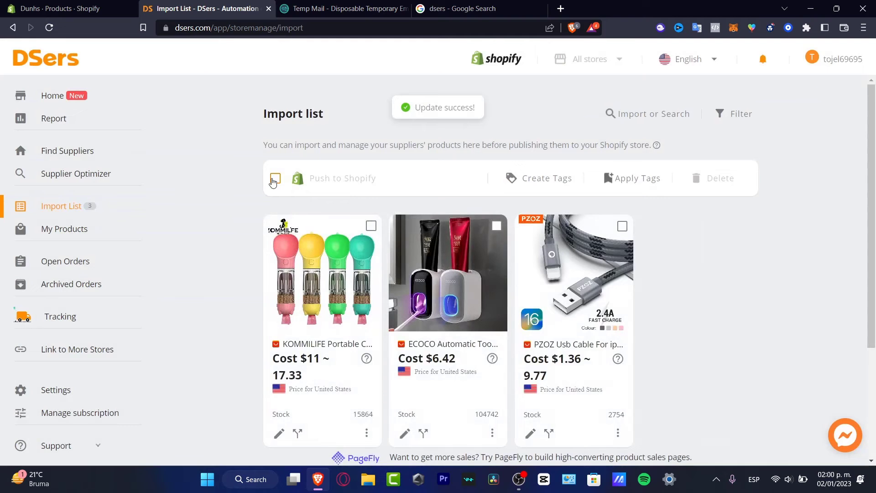
Select all three import-list products and push them to the Shopify store.
click(273, 181)
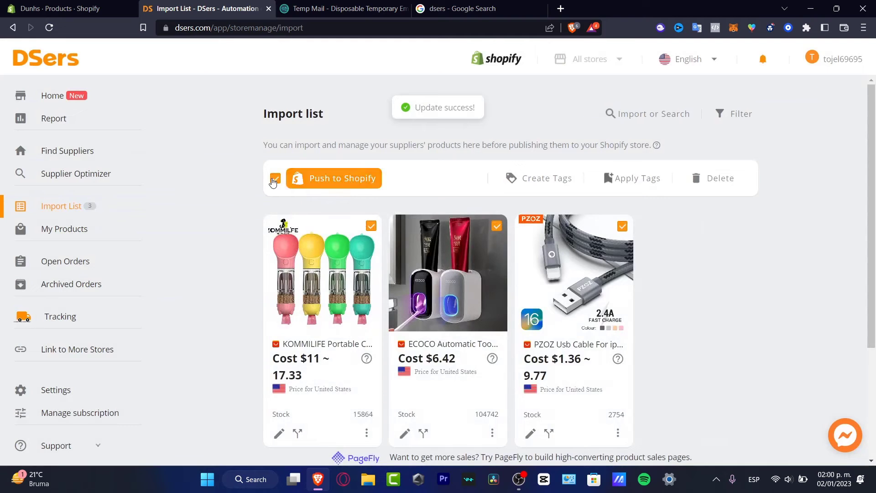
click(335, 180)
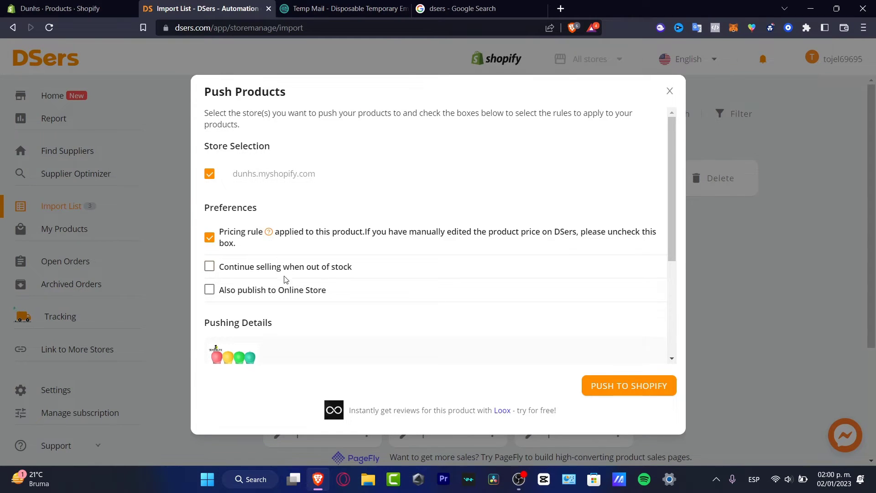
scroll(377, 327, down, 4)
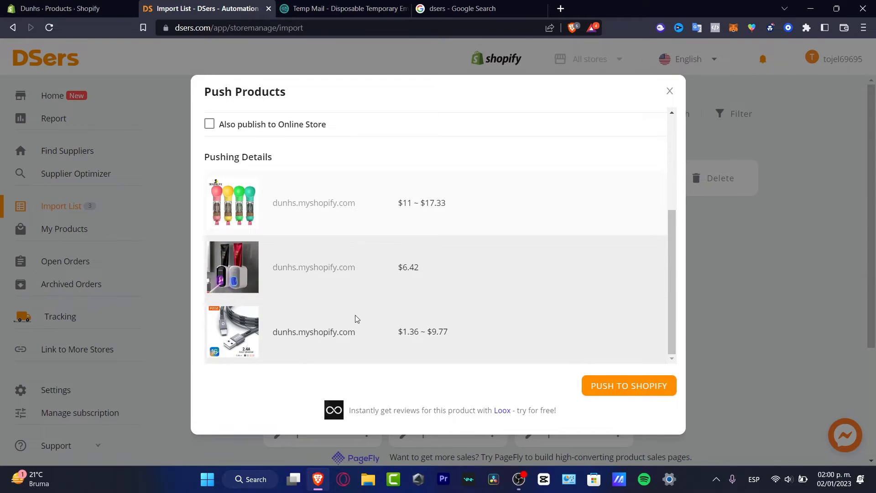
click(657, 388)
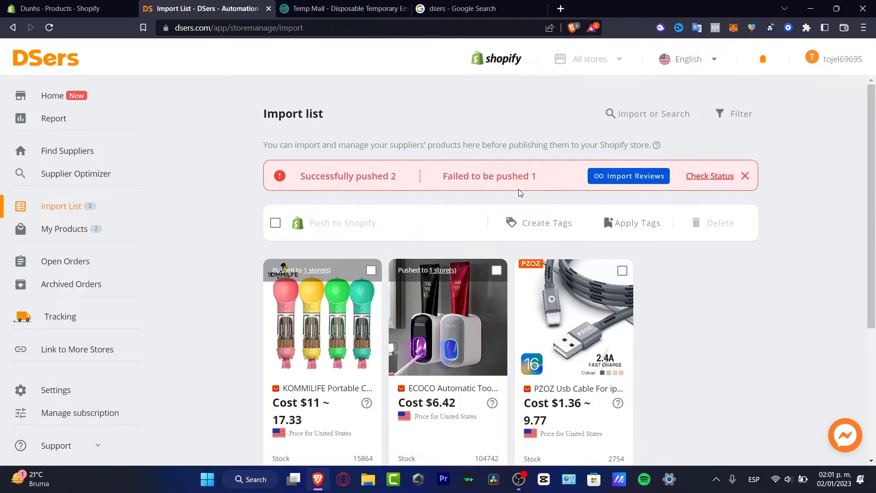
Review the push status showing PZOZ failed for over 100 SKUs, then close it.
click(649, 176)
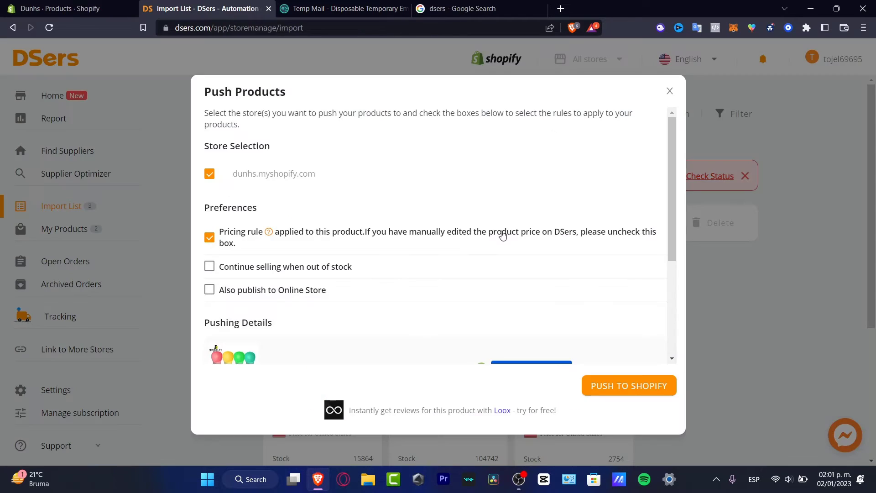
scroll(463, 244, down, 4)
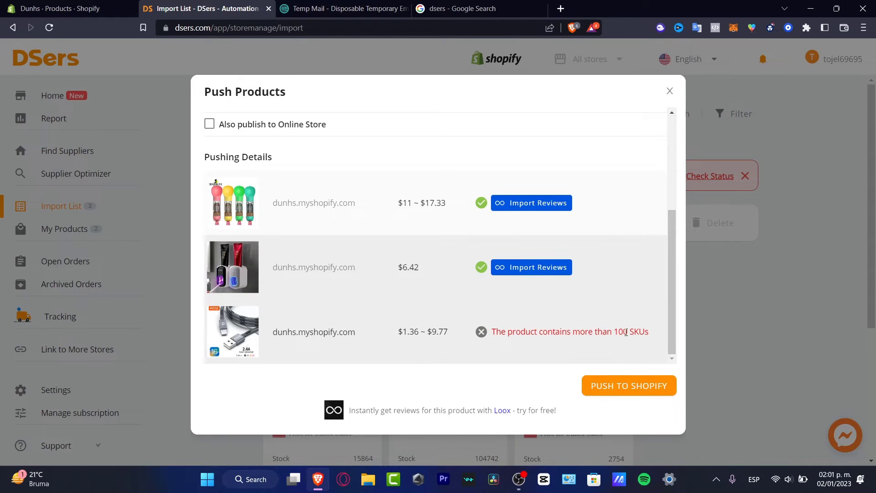
drag(607, 331, 651, 333)
click(524, 345)
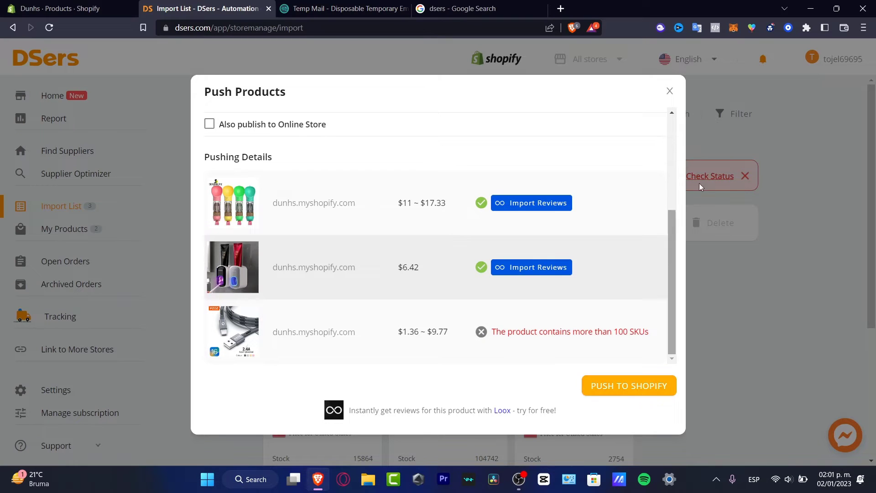
click(669, 92)
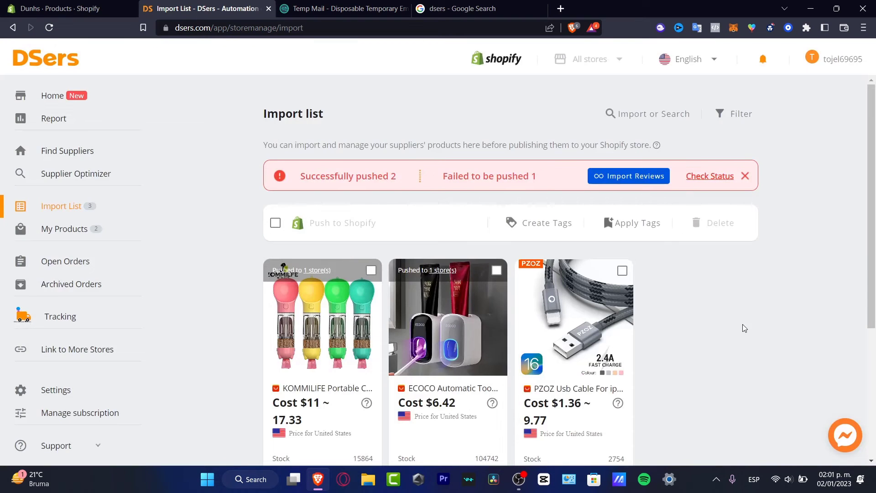
Inspect the PZOZ cable's variant SKUs, then switch back to Shopify's Products page.
scroll(611, 420, down, 4)
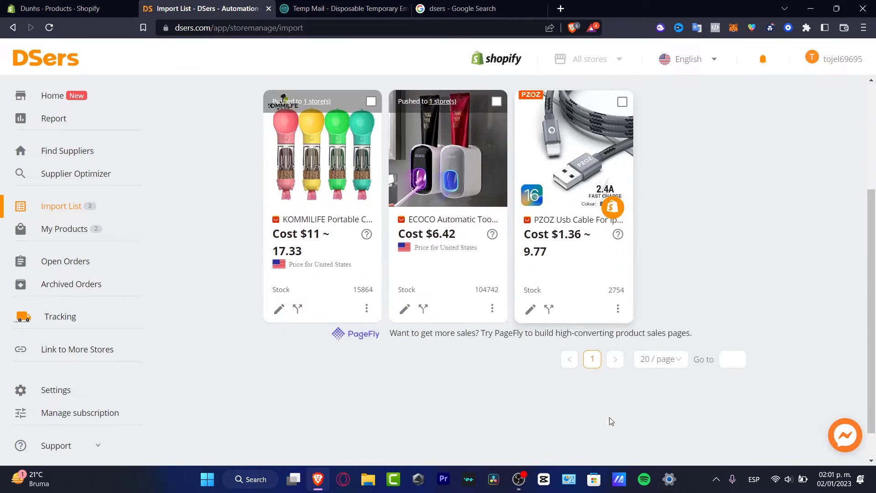
click(531, 308)
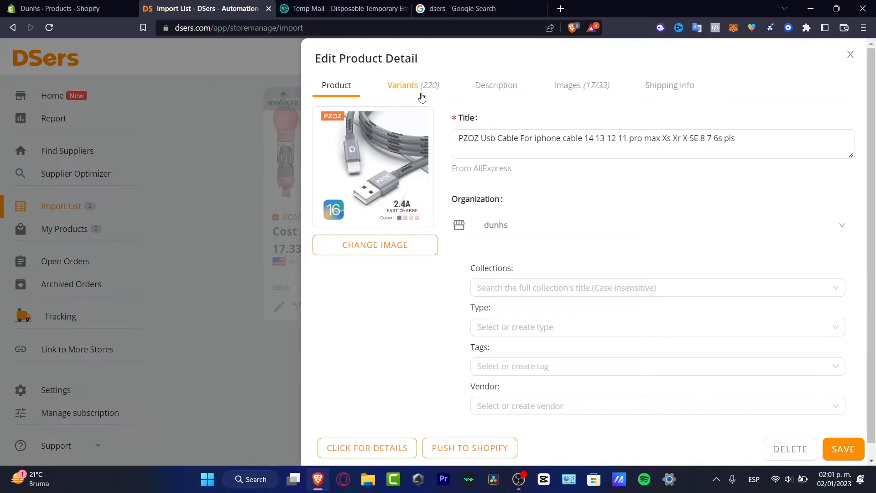
click(414, 88)
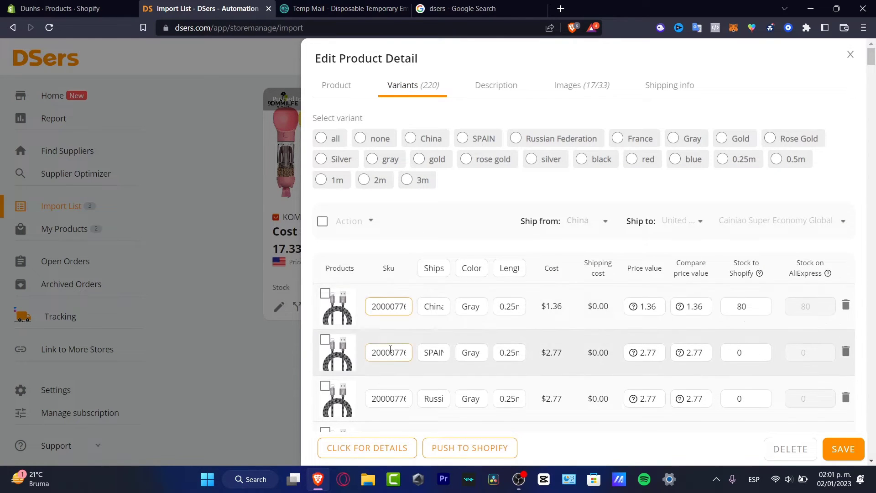
click(389, 352)
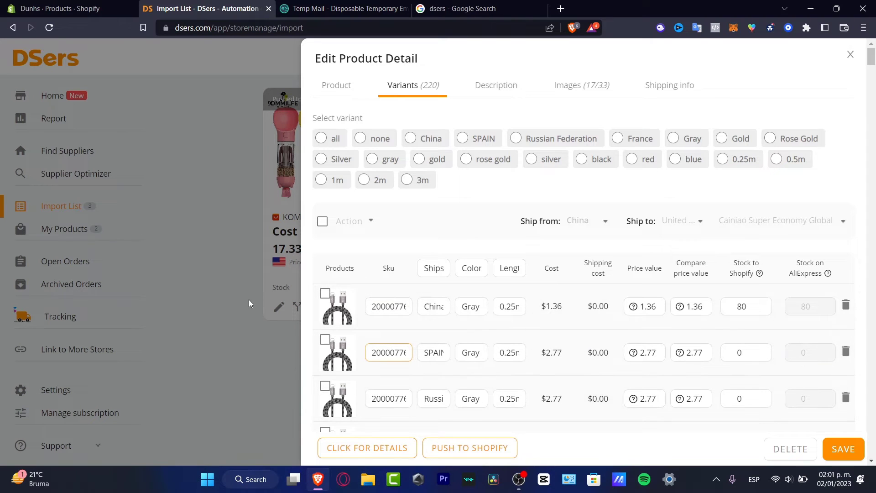
click(59, 8)
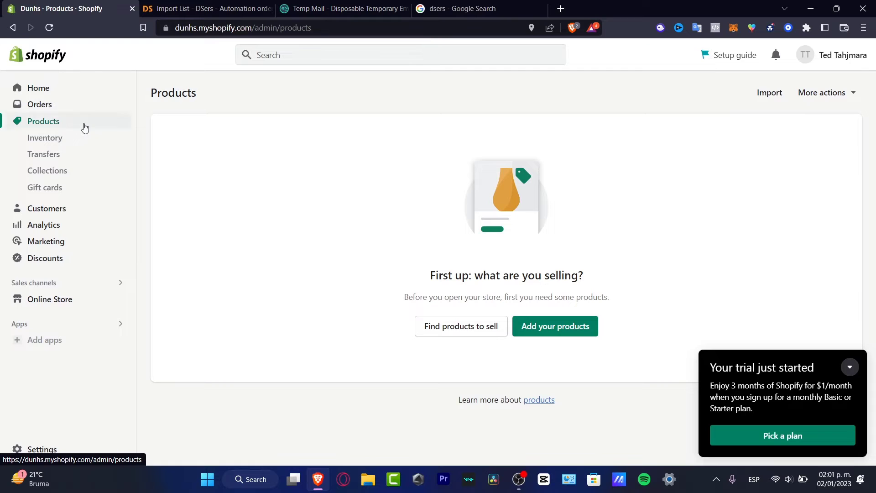
Reload Shopify's Products list via Orders to show the pushed ECOCO and KOMMILIFE items.
click(63, 109)
click(54, 156)
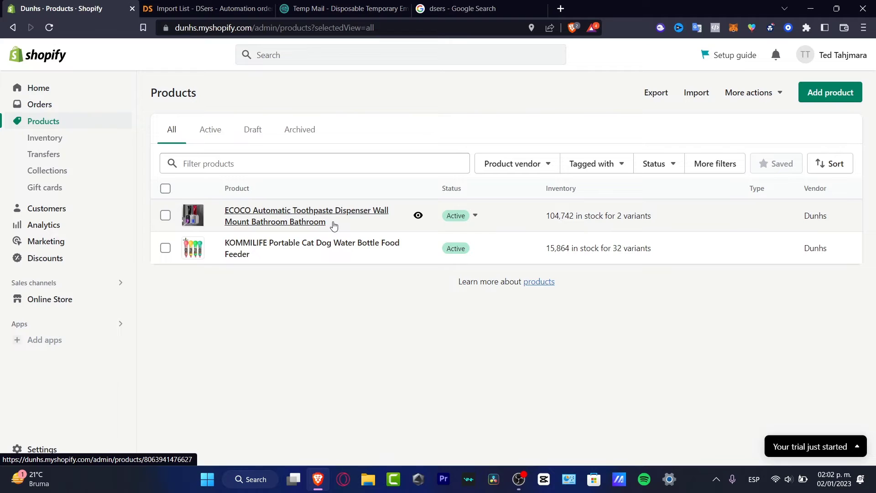
In DSers My Products, find the ECOCO toothpaste dispenser and launch Supplier Optimizer from its More Action menu.
click(208, 8)
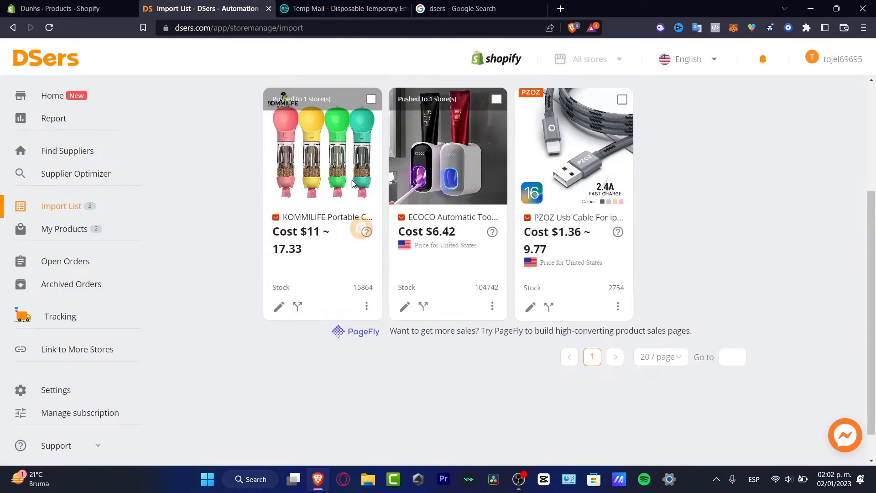
click(56, 231)
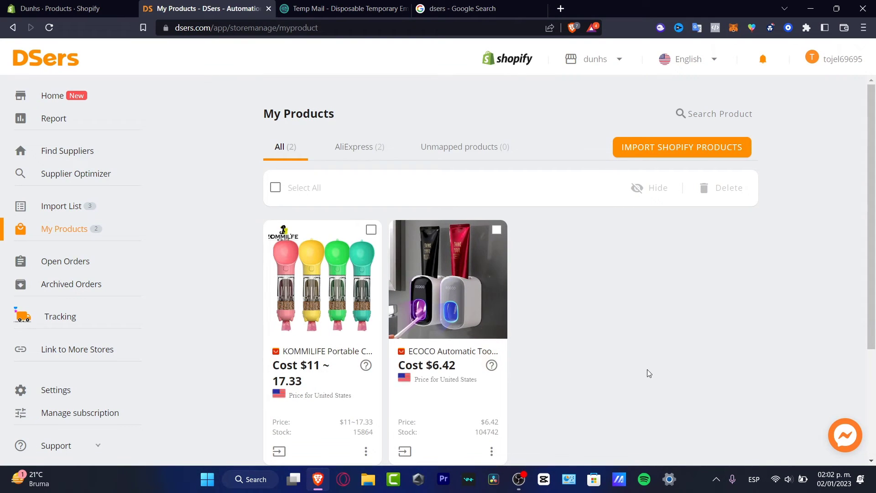
scroll(649, 372, down, 3)
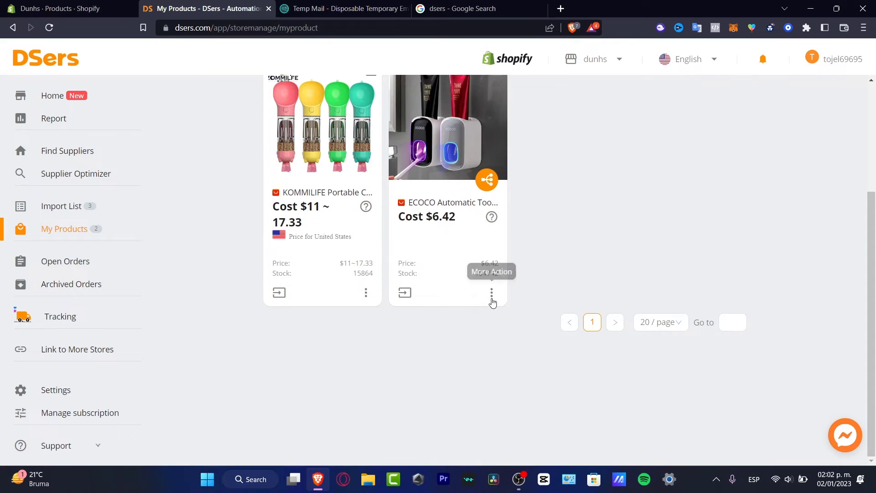
scroll(527, 301, up, 3)
scroll(529, 303, down, 3)
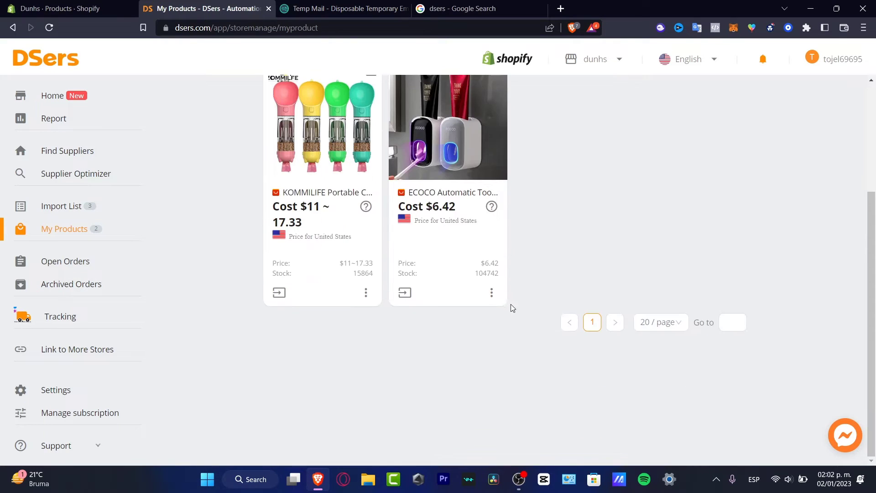
click(491, 292)
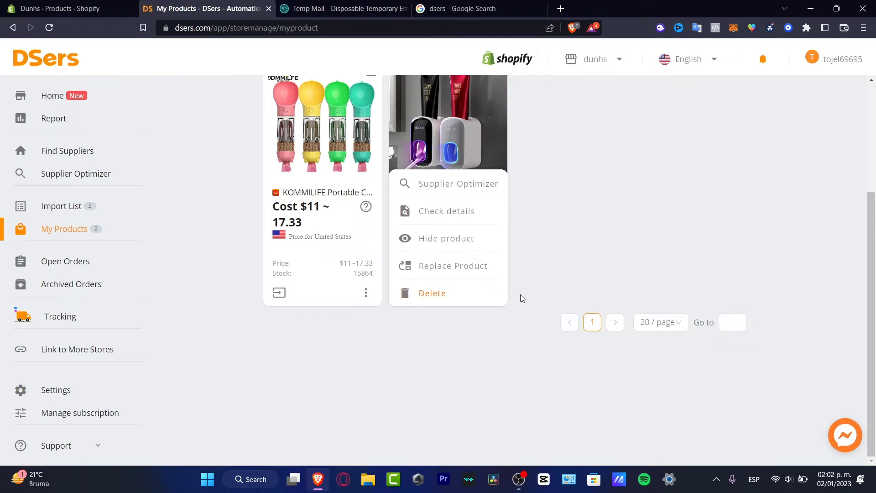
click(492, 293)
click(483, 192)
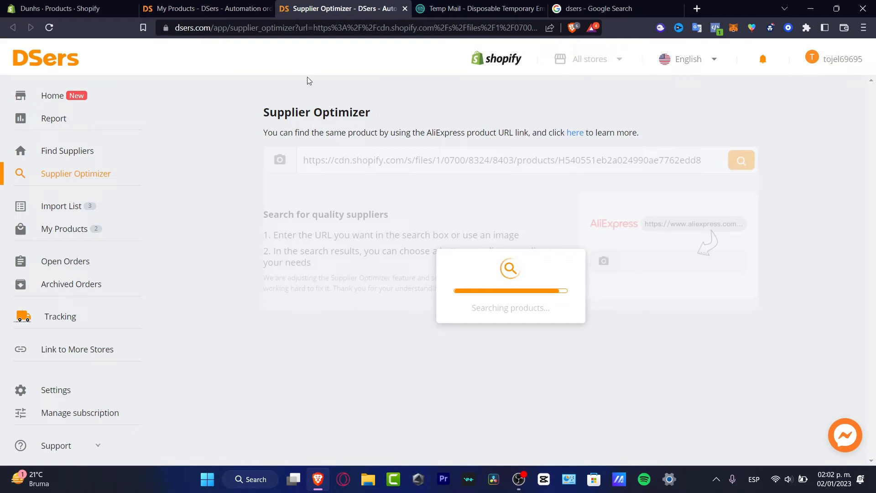
Glance at Shopify's product list, then review the Supplier Optimizer results' prices, shipping, sales and ratings.
click(105, 8)
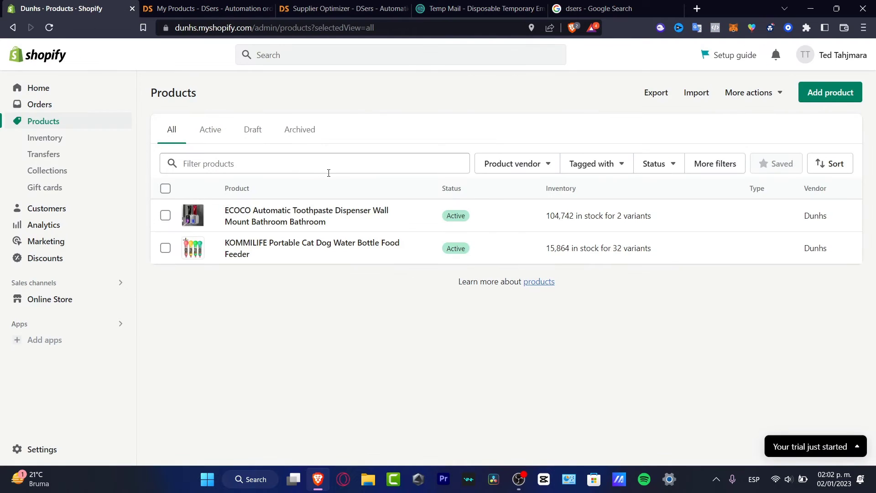
click(329, 9)
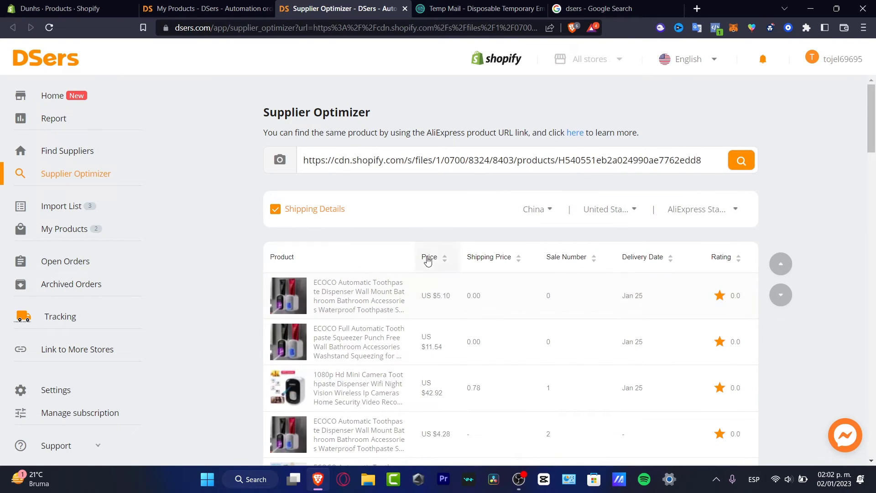
scroll(653, 346, down, 3)
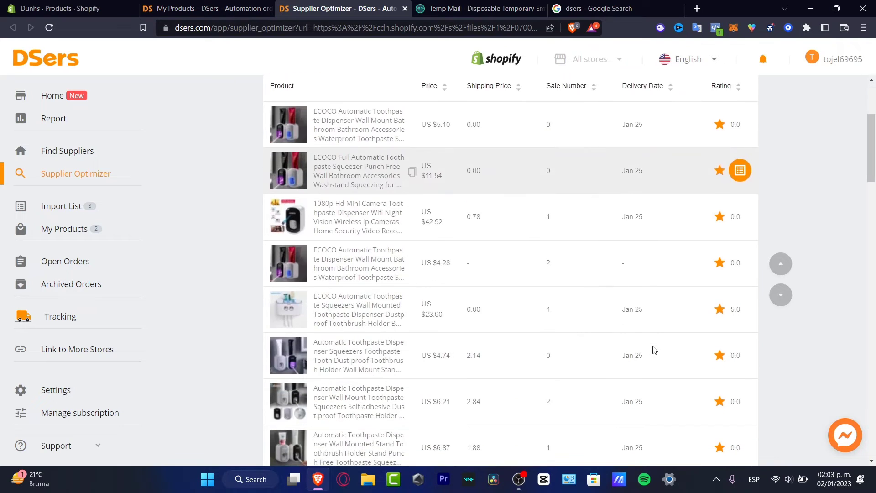
scroll(502, 239, up, 3)
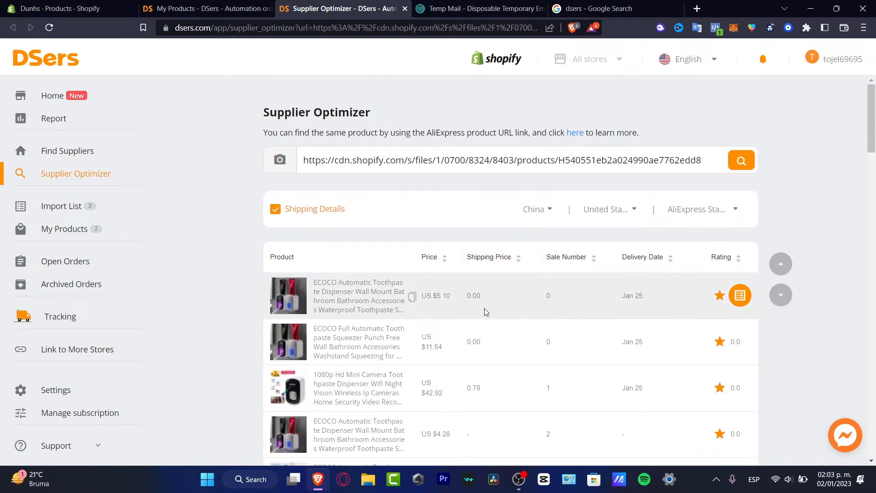
scroll(581, 321, down, 9)
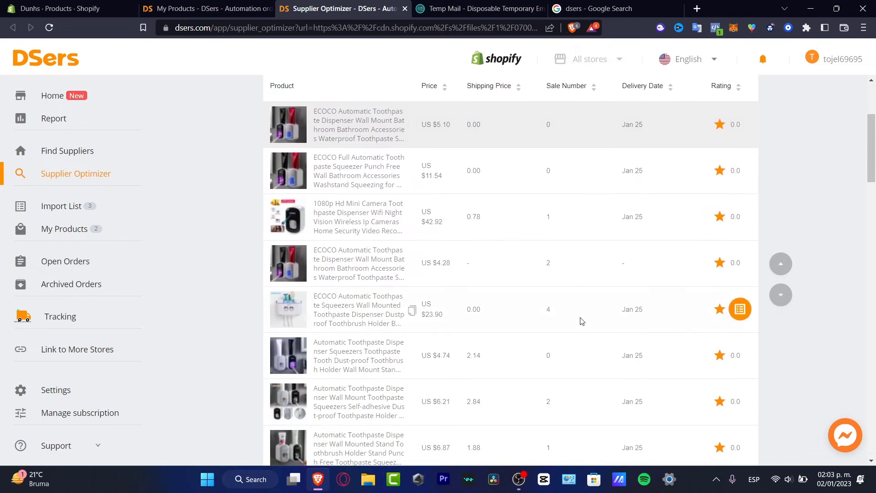
scroll(581, 321, down, 6)
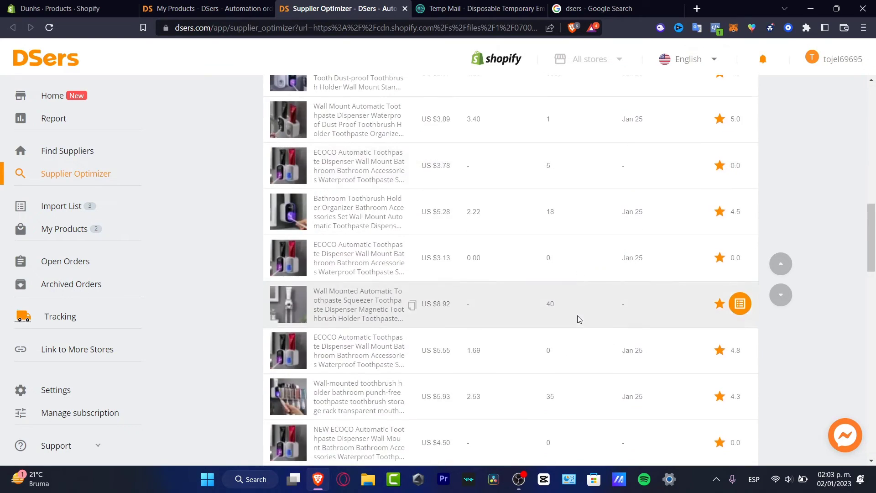
scroll(578, 318, down, 12)
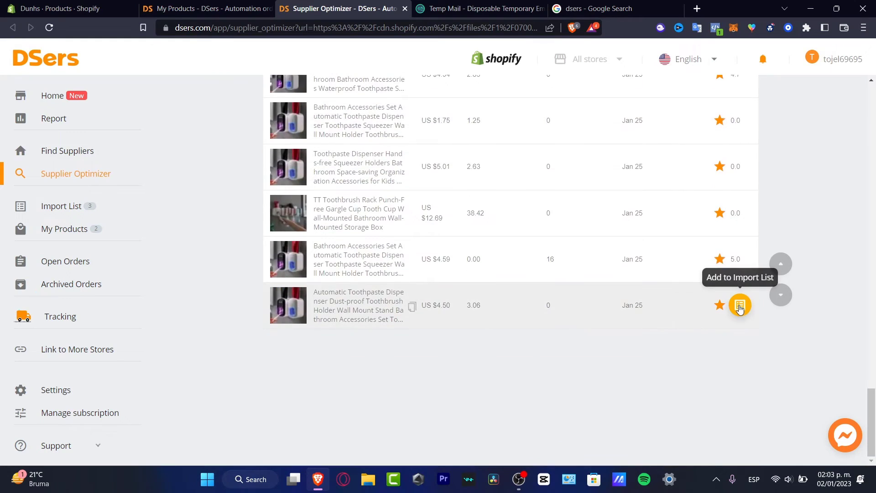
scroll(609, 324, up, 12)
scroll(609, 325, up, 5)
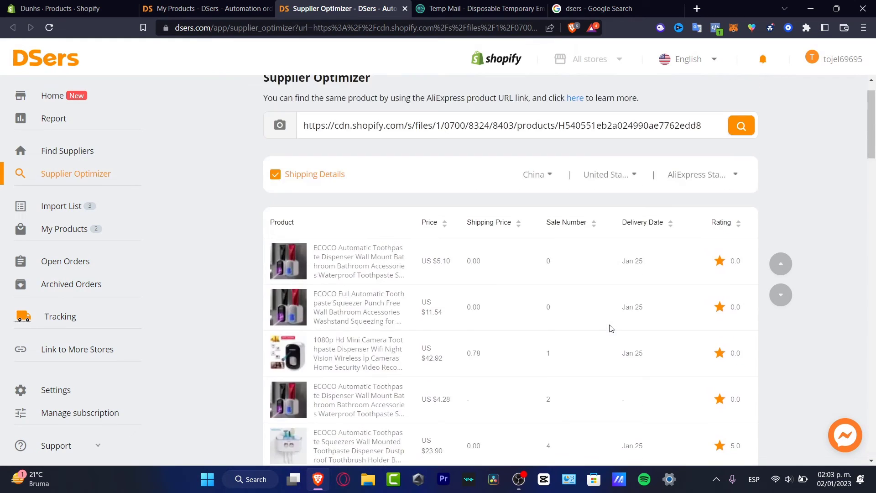
mouse_move(738, 261)
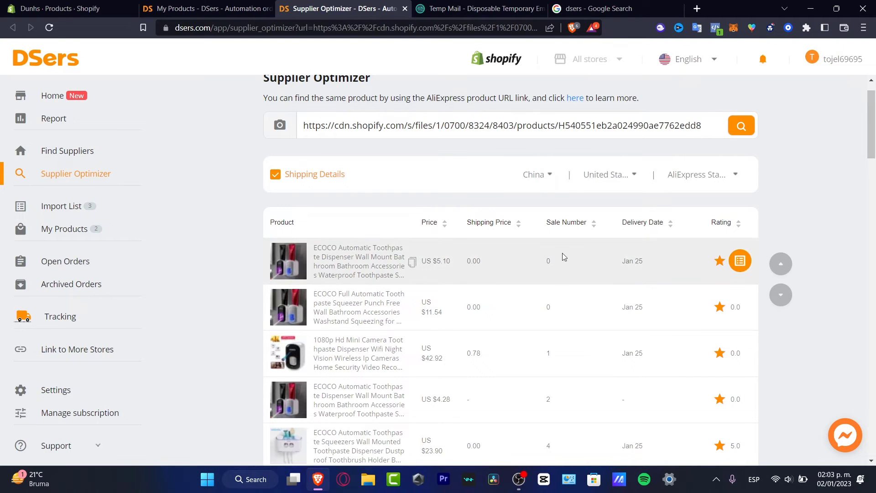
scroll(649, 287, up, 1)
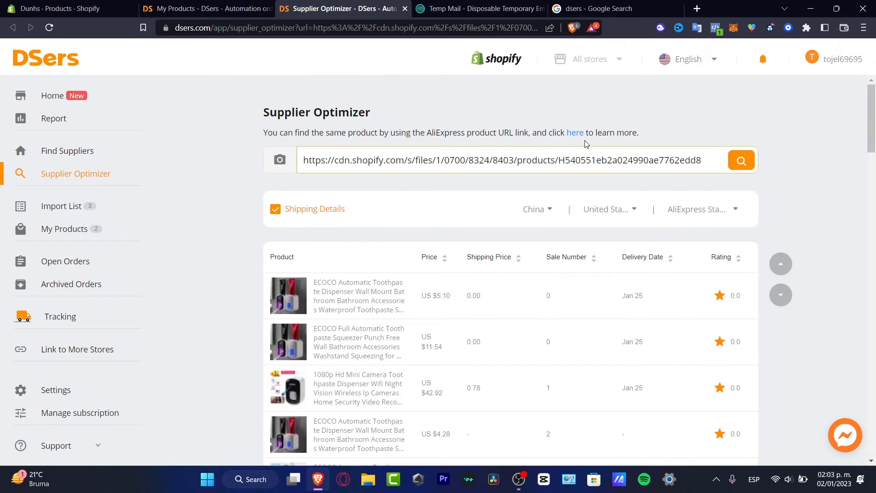
Open the Supplier Optimizer help article from the 'here' link and read it to the bottom.
click(575, 133)
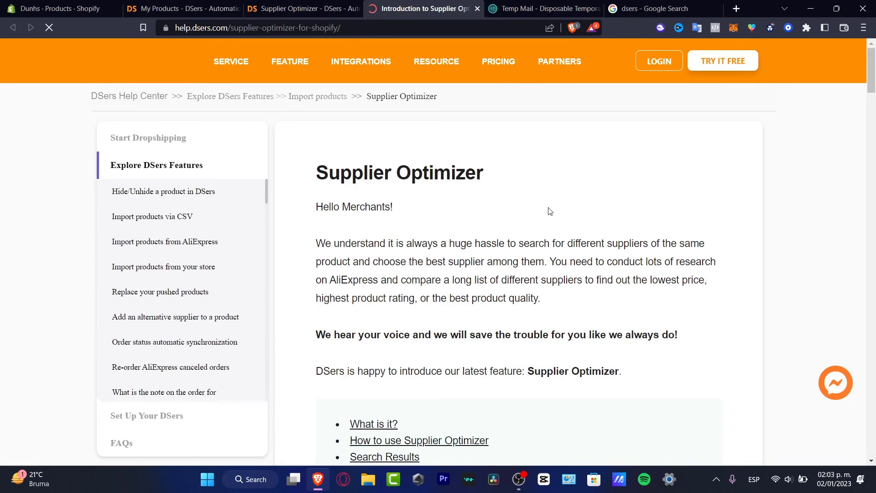
scroll(550, 213, down, 10)
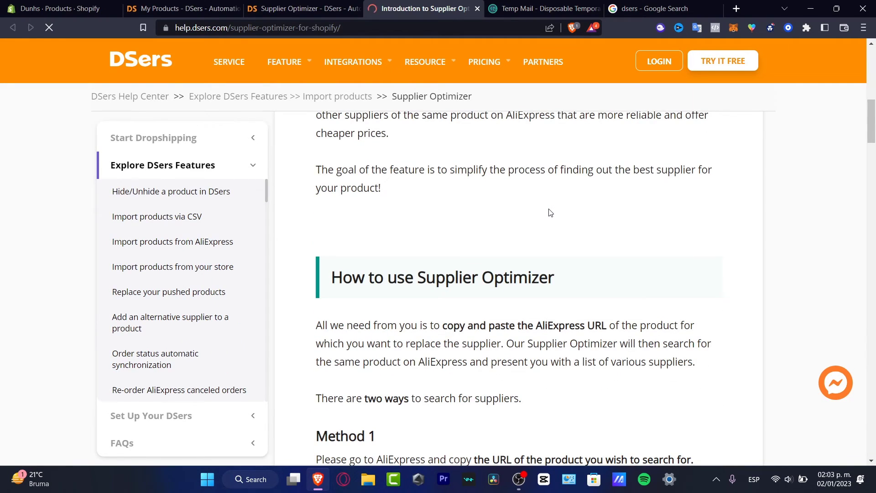
scroll(550, 212, down, 3)
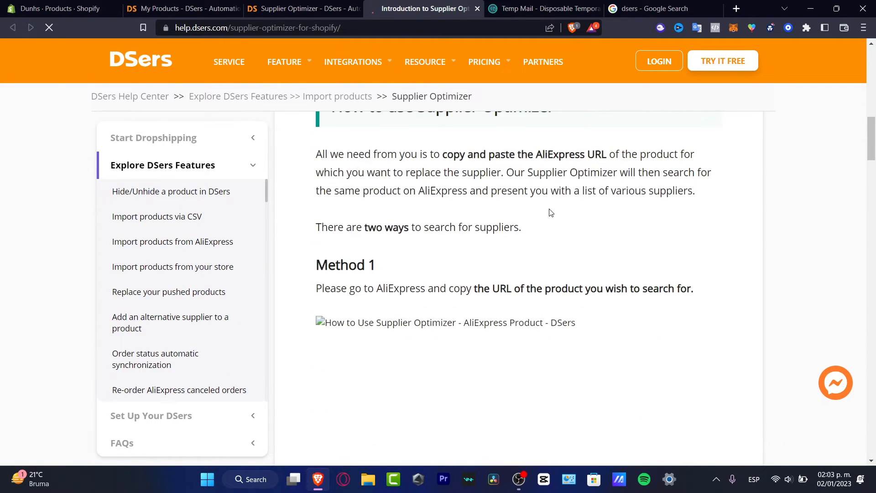
scroll(550, 212, down, 3)
scroll(550, 212, down, 3)
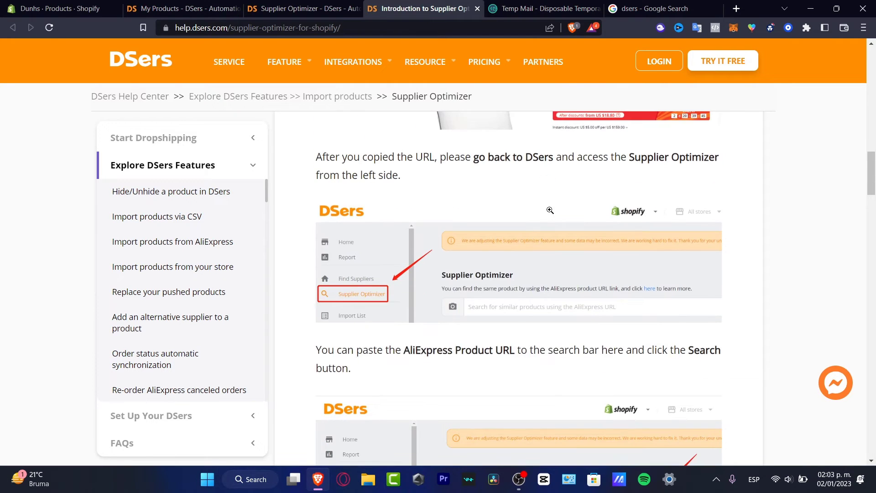
scroll(469, 277, down, 3)
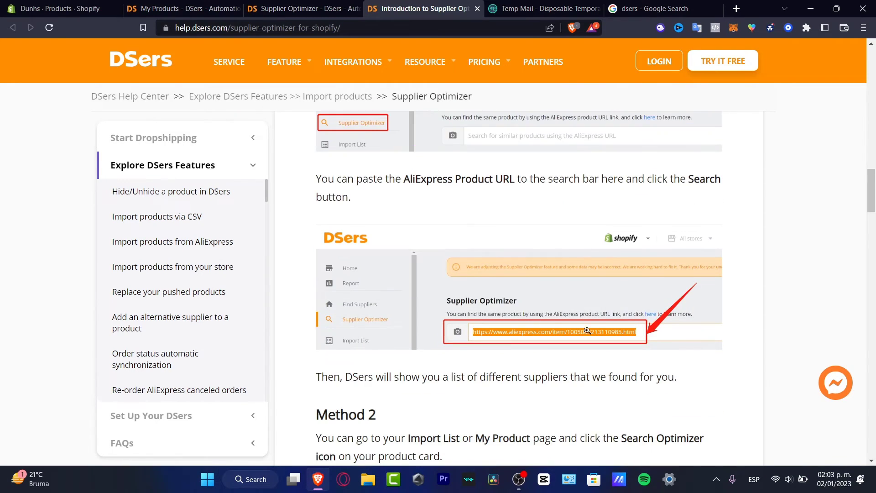
scroll(652, 367, down, 3)
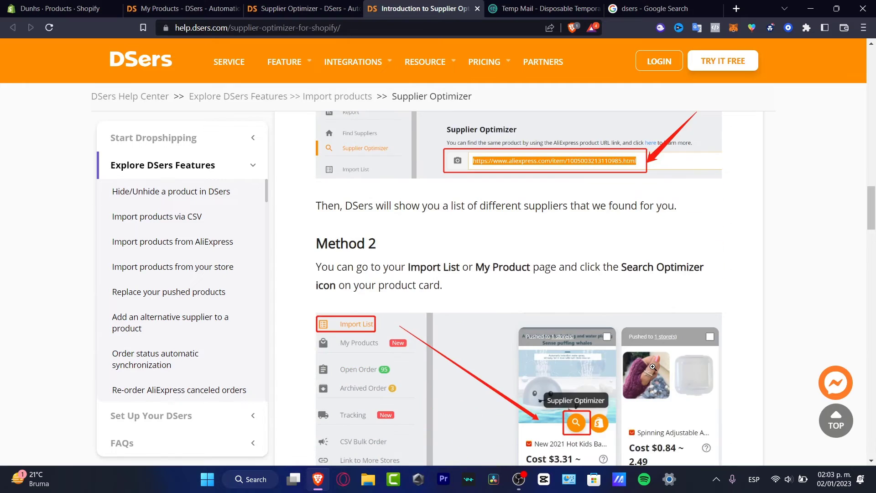
scroll(652, 366, down, 3)
scroll(655, 370, down, 7)
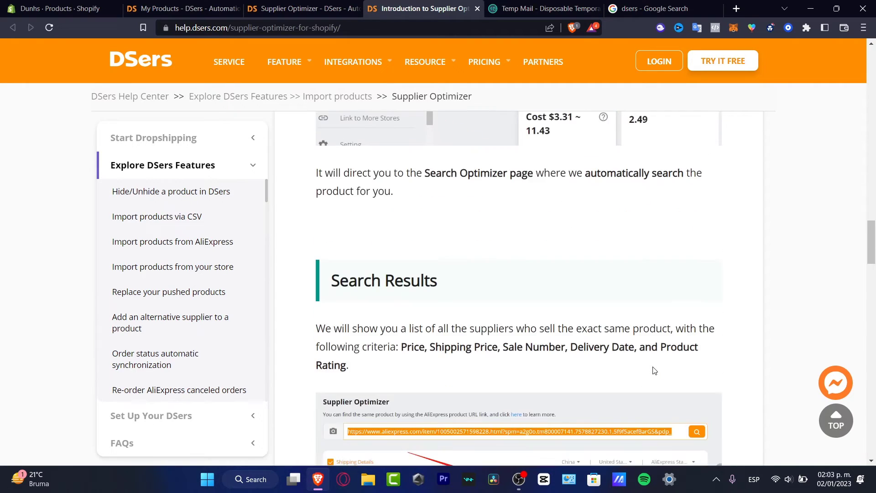
scroll(653, 366, down, 14)
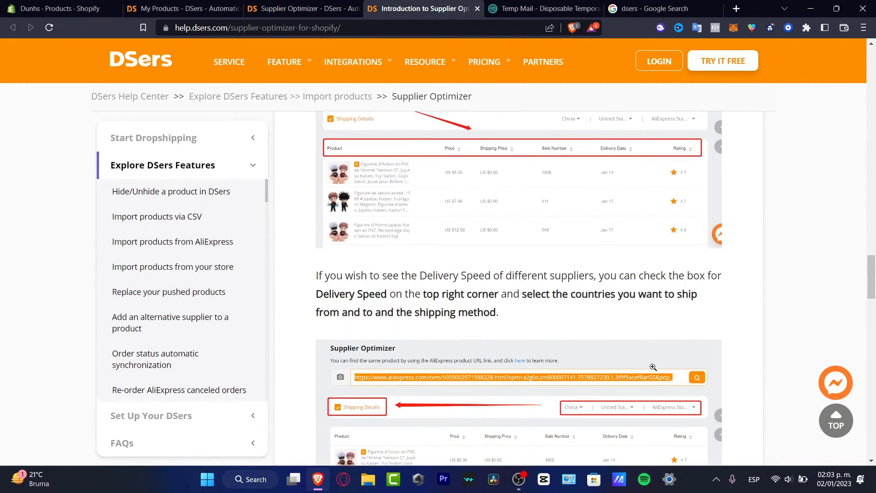
scroll(653, 367, down, 6)
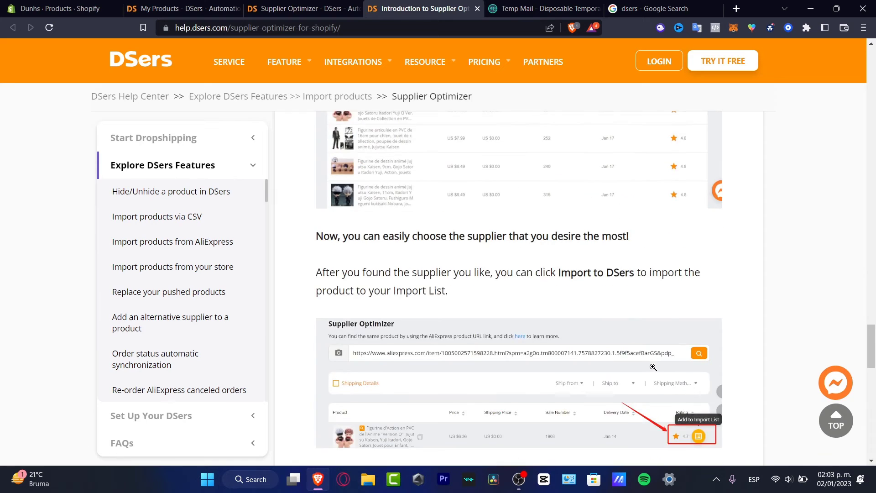
scroll(652, 370, down, 3)
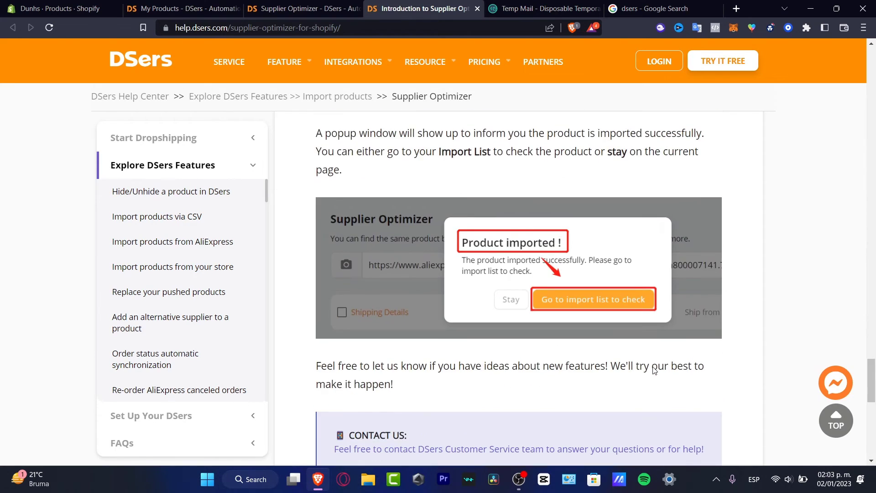
scroll(653, 368, down, 6)
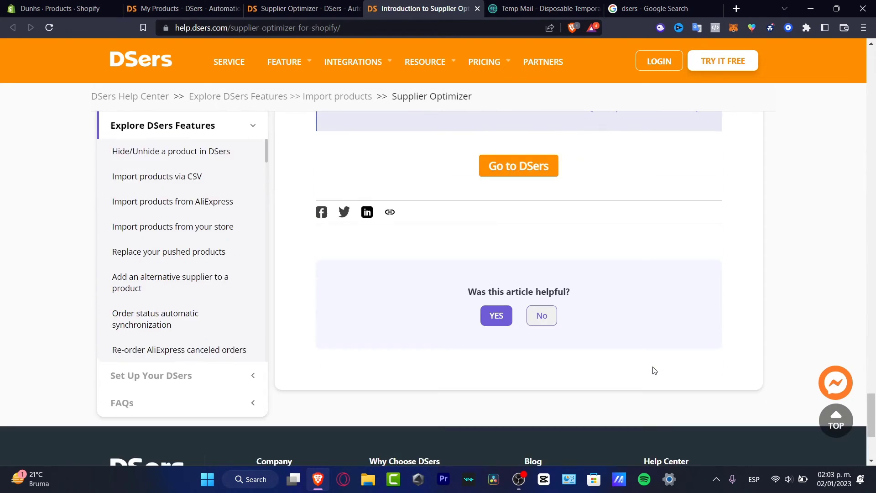
scroll(648, 319, up, 3)
Add the first optimizer result, the $5.10 ECOCO dispenser, to the import list and open the import list.
click(345, 6)
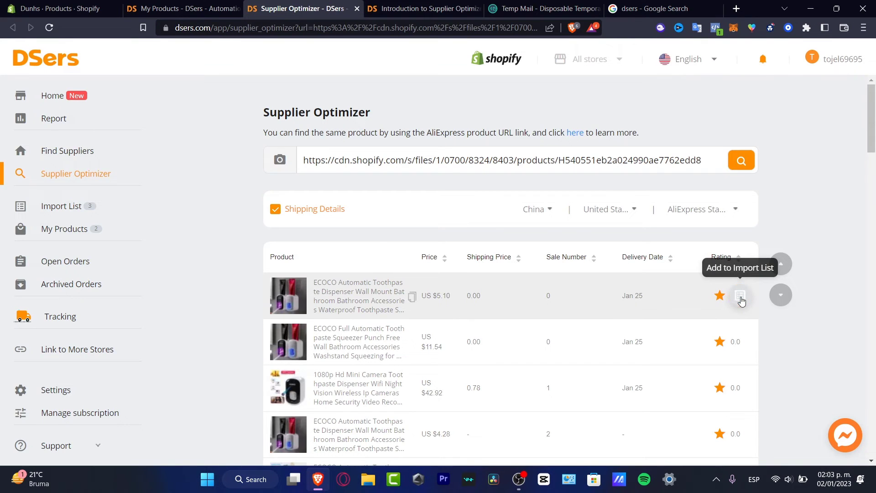
click(742, 296)
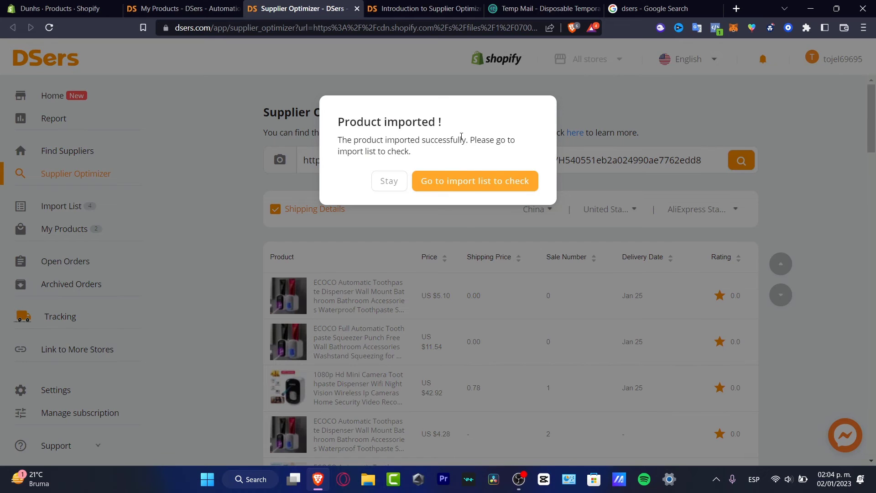
click(474, 181)
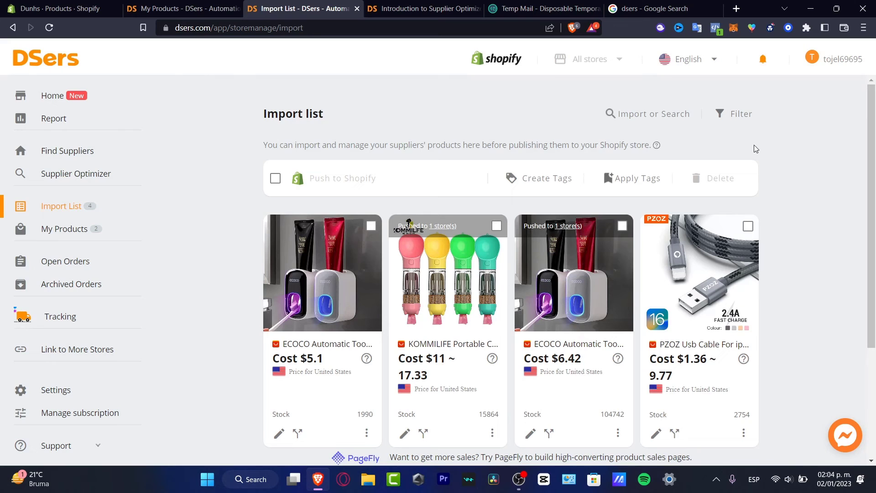
mouse_move(316, 347)
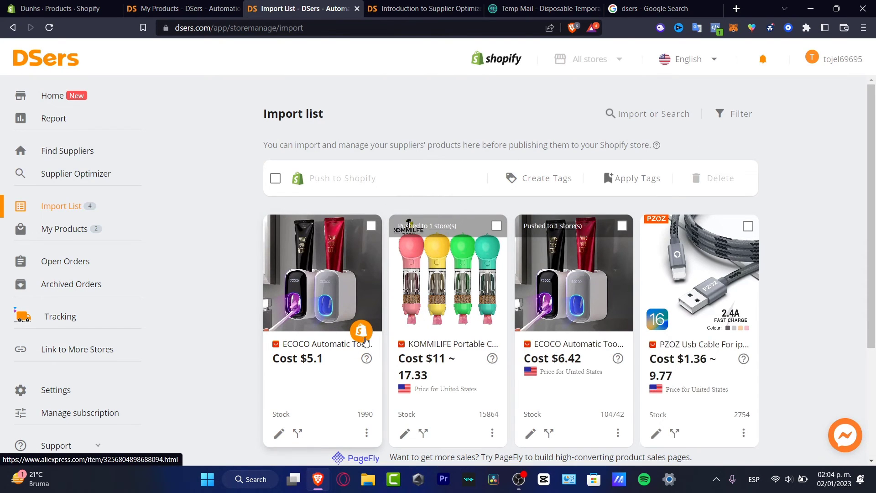
Push the $5.1 ECOCO dispenser from the import list to the Shopify store.
click(363, 337)
scroll(457, 285, down, 2)
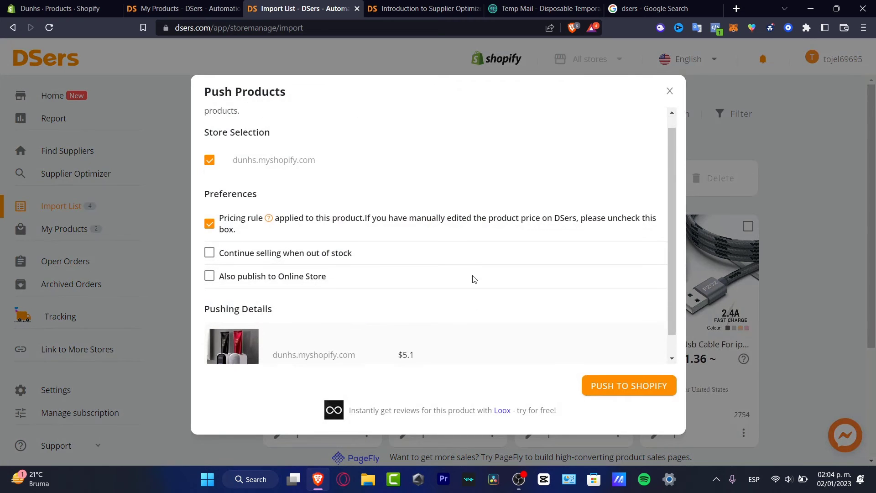
click(626, 384)
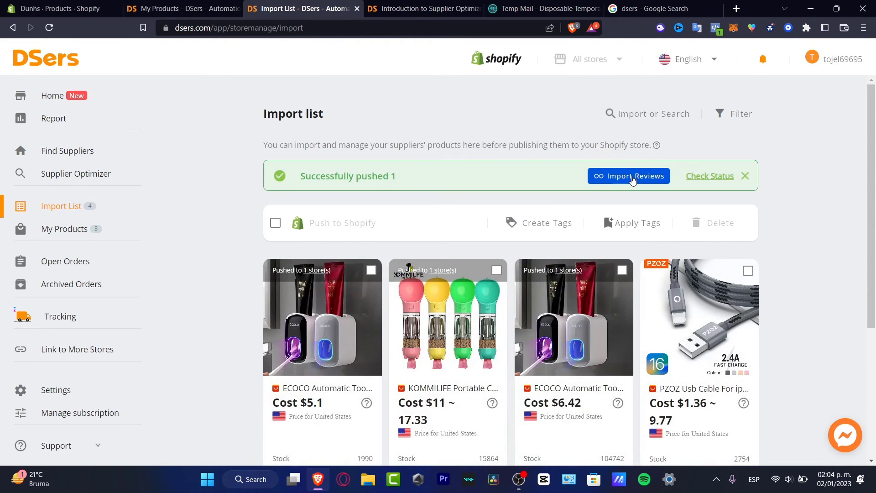
mouse_move(607, 327)
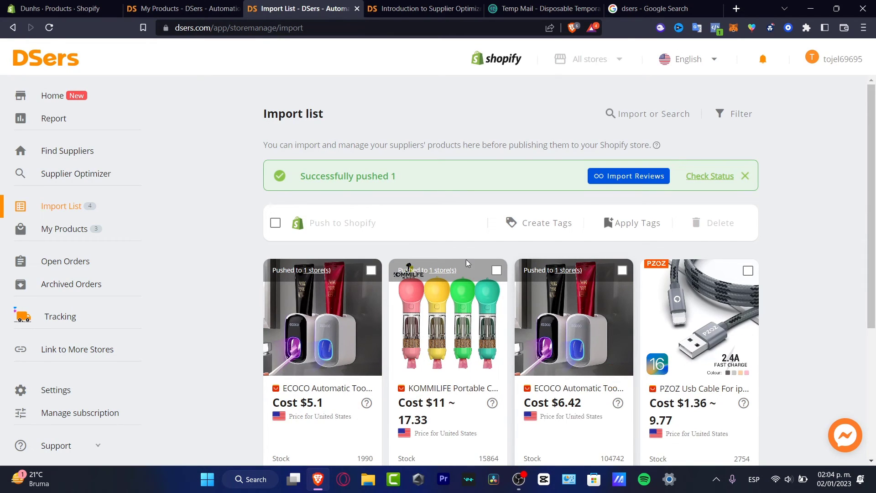
mouse_move(323, 359)
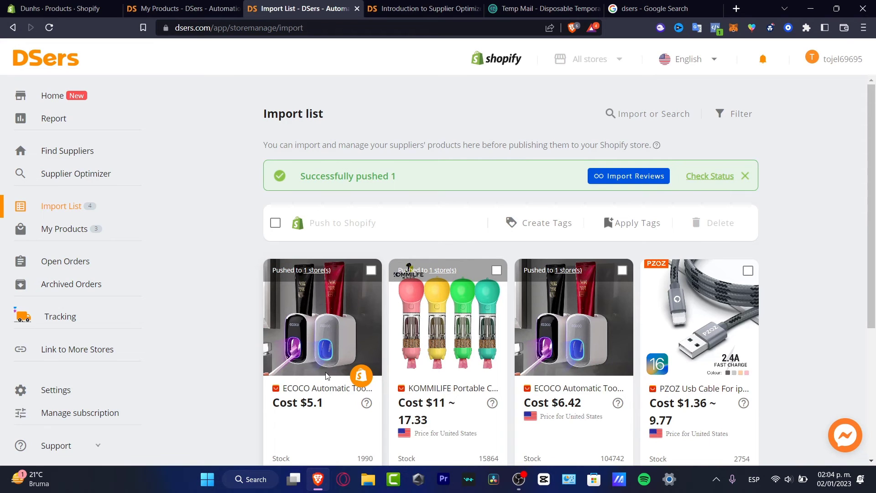
Select the $6.42 ECOCO dispenser in the import list and delete it, confirming the removal.
mouse_move(562, 284)
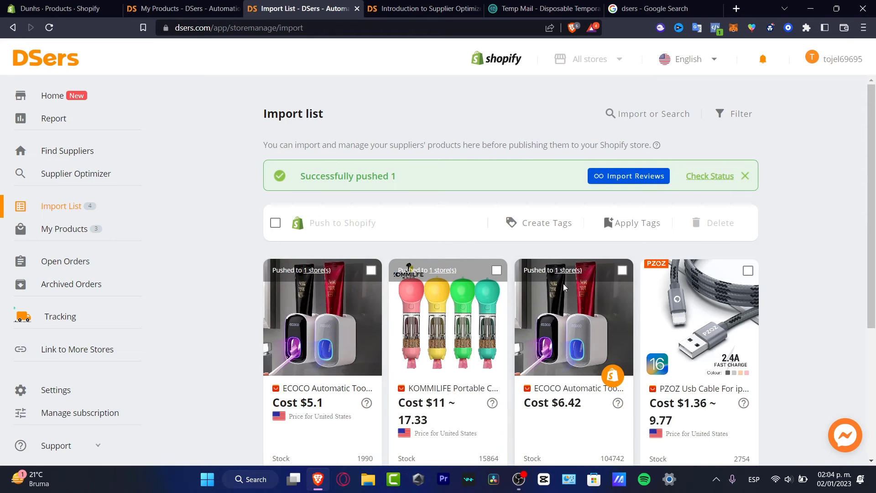
click(622, 270)
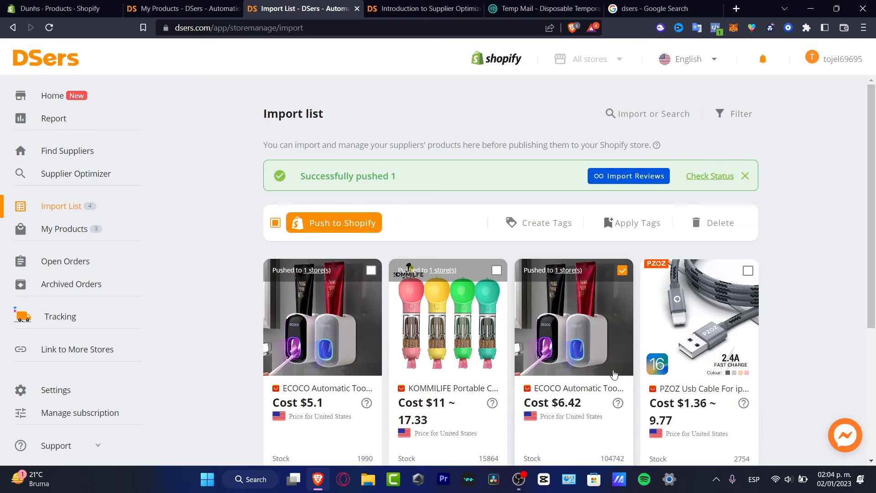
scroll(611, 369, down, 4)
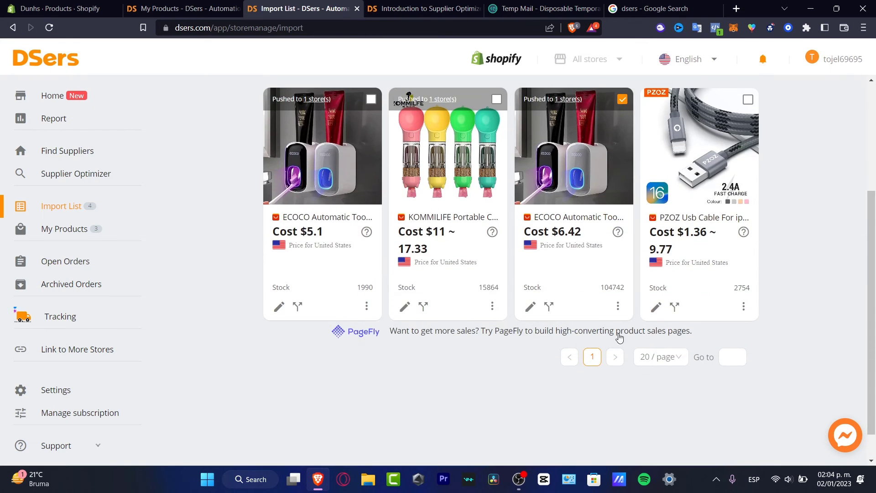
click(617, 306)
click(566, 309)
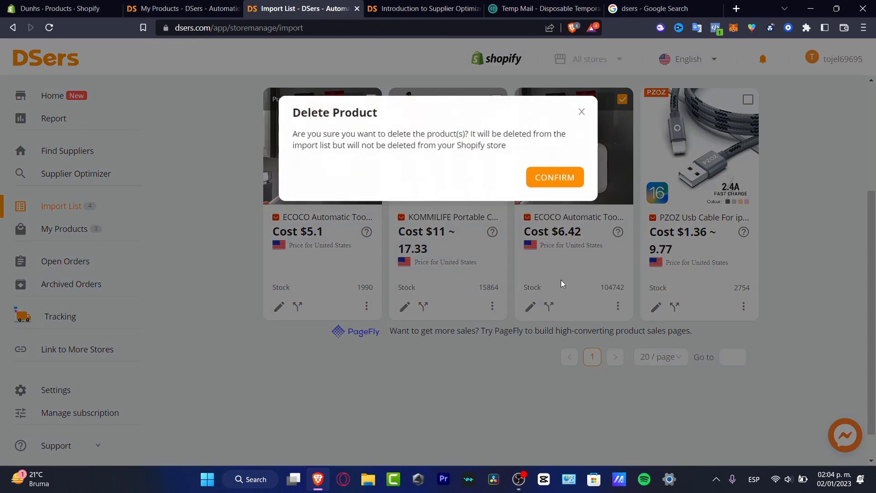
click(559, 179)
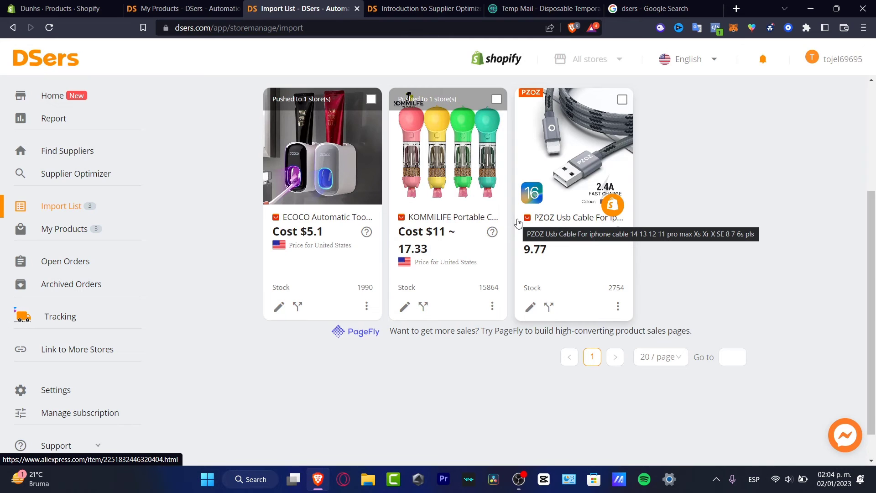
Reload Shopify's Products list so the newly pushed ECOCO dispenser appears among three products.
click(55, 8)
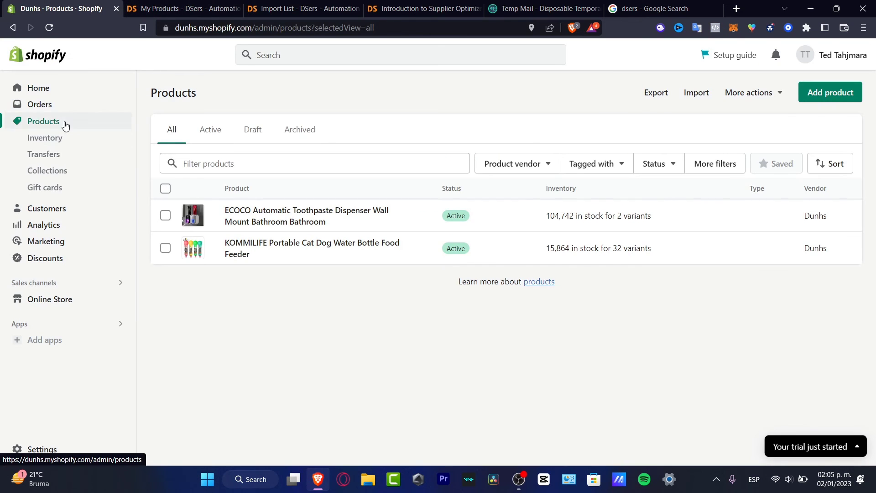
click(54, 104)
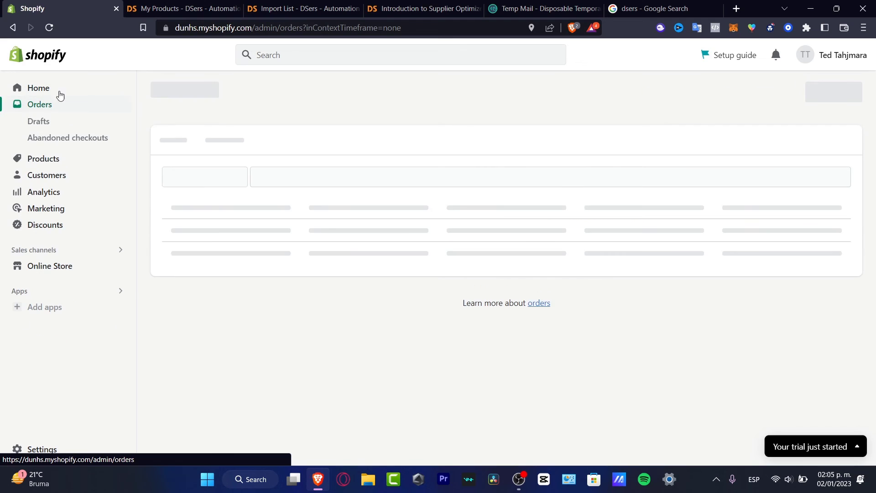
click(62, 158)
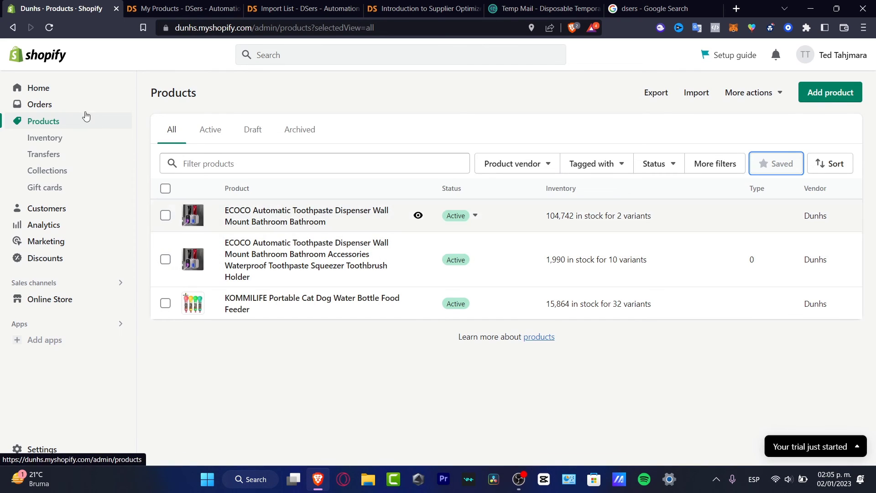
click(50, 29)
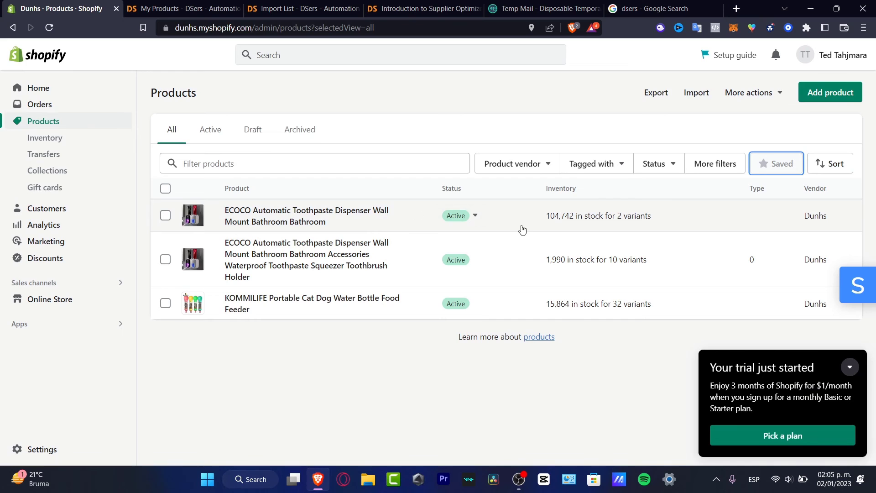
Remove the original two-variant ECOCO dispenser from the Home page collection, then return to DSers My Products.
click(166, 216)
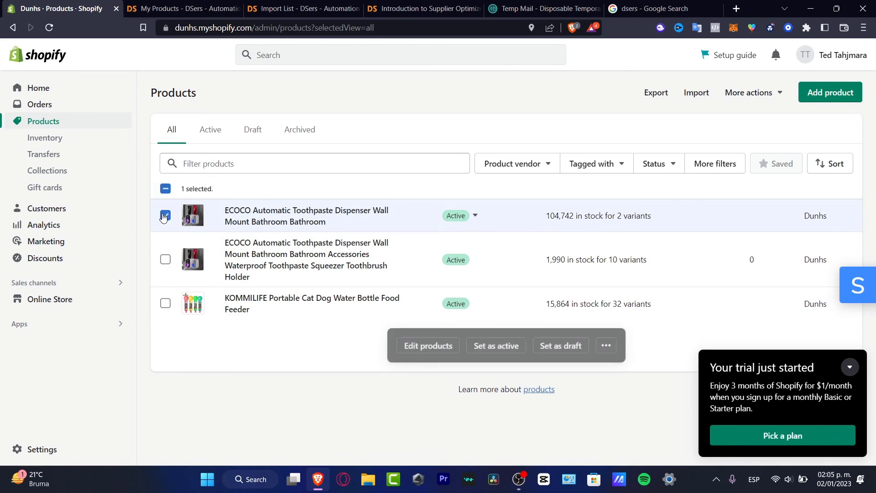
click(602, 347)
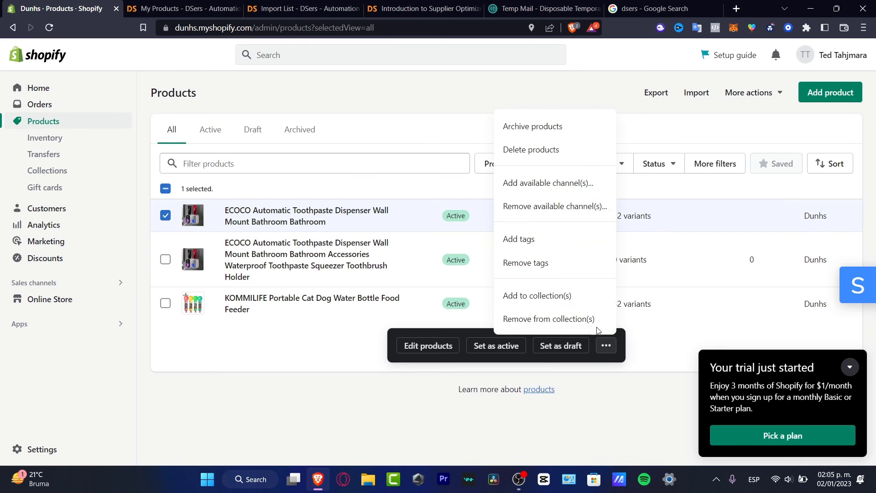
click(563, 319)
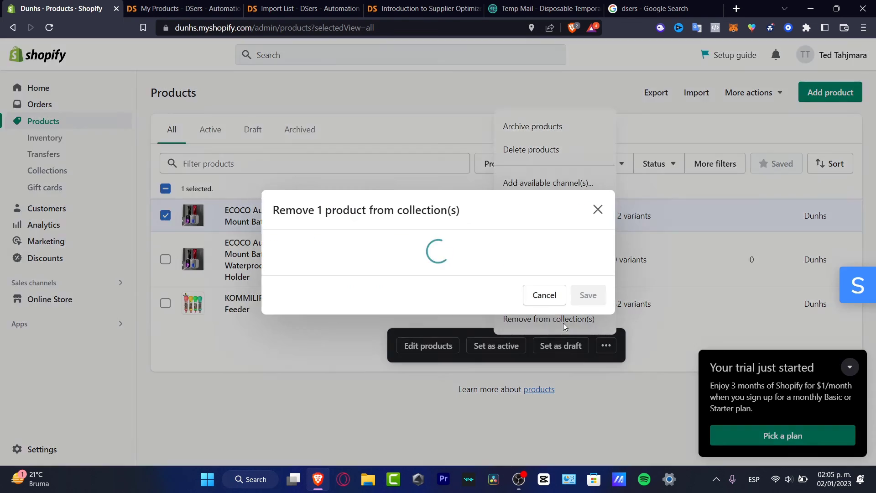
click(303, 270)
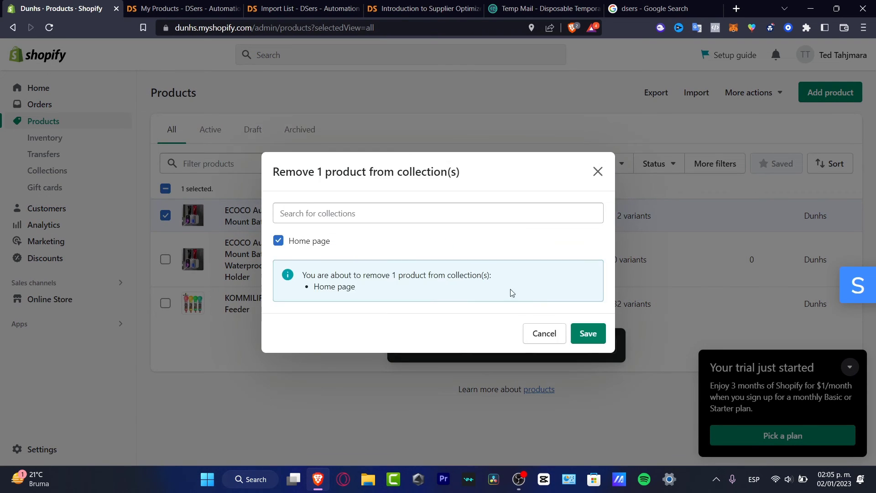
click(589, 333)
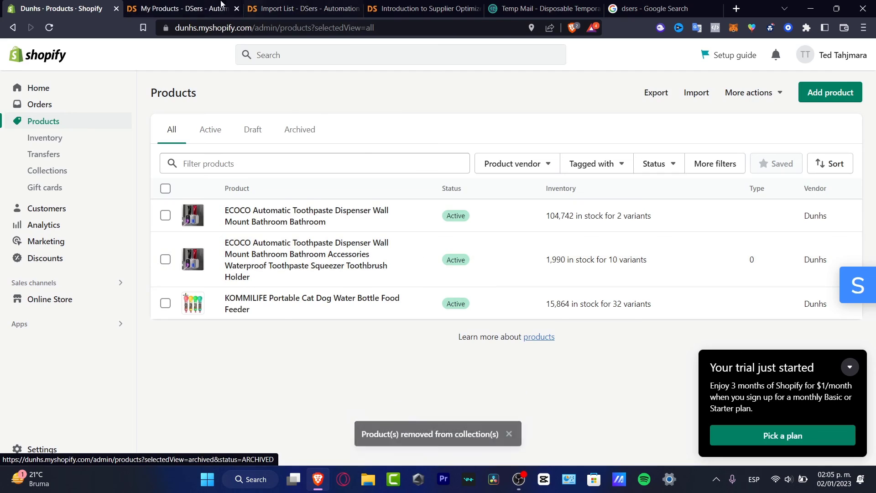
key(ctrl+Tab)
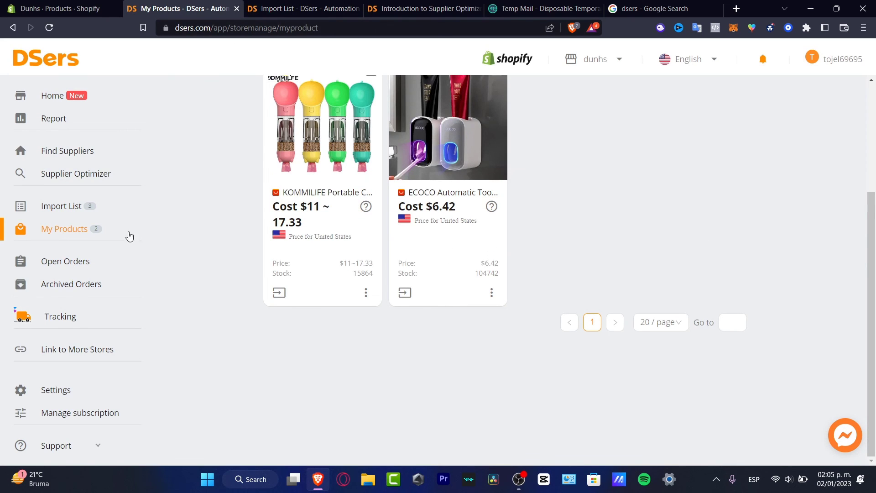
Check DSers Open Orders, which shows zero orders, then go back to Shopify's three-product list.
click(81, 262)
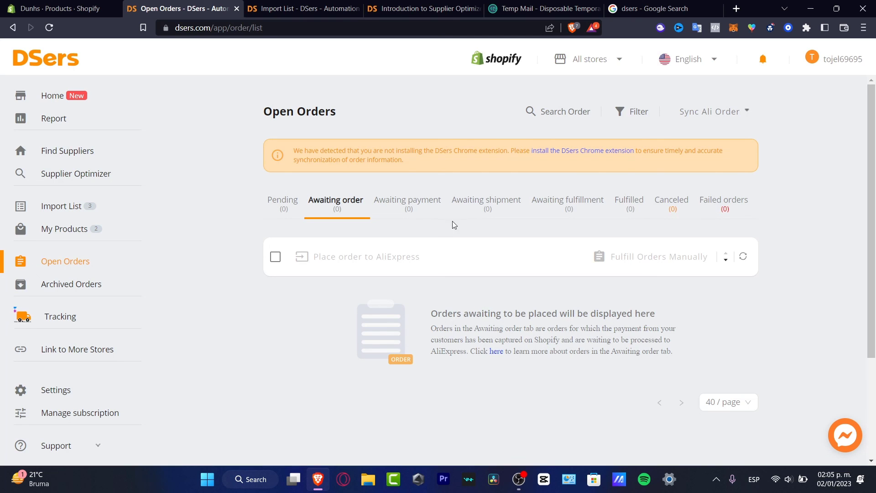
click(62, 8)
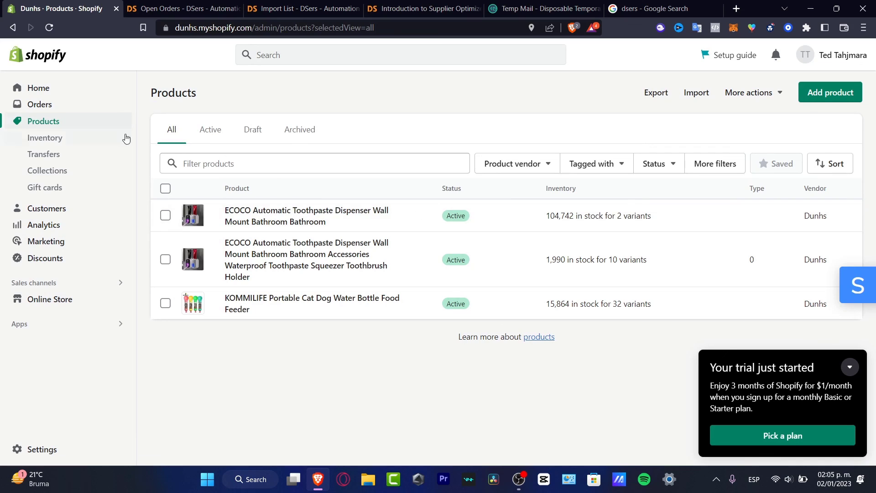